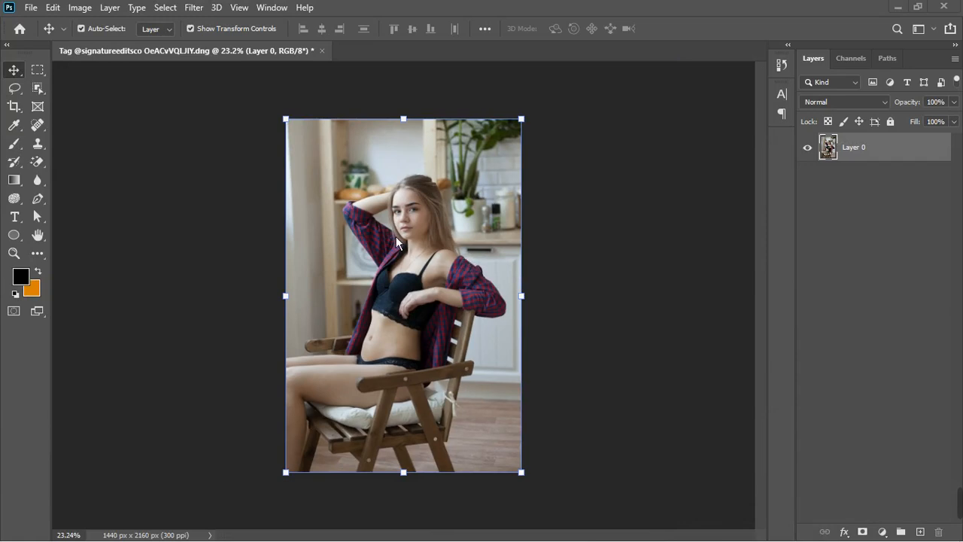
Open the Camera Raw Filter on the photo layer and expand its Basic panel.
scroll(413, 273, up, 3)
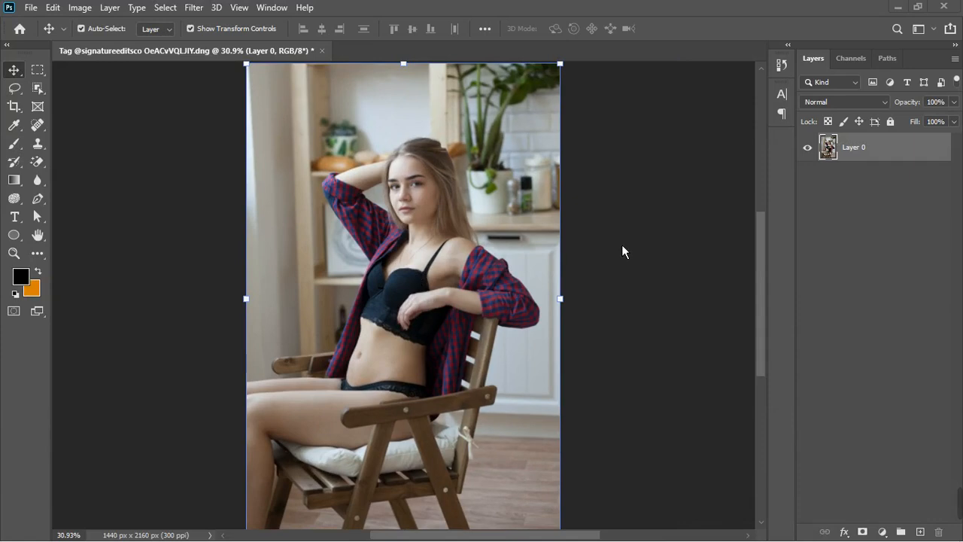
scroll(644, 249, down, 2)
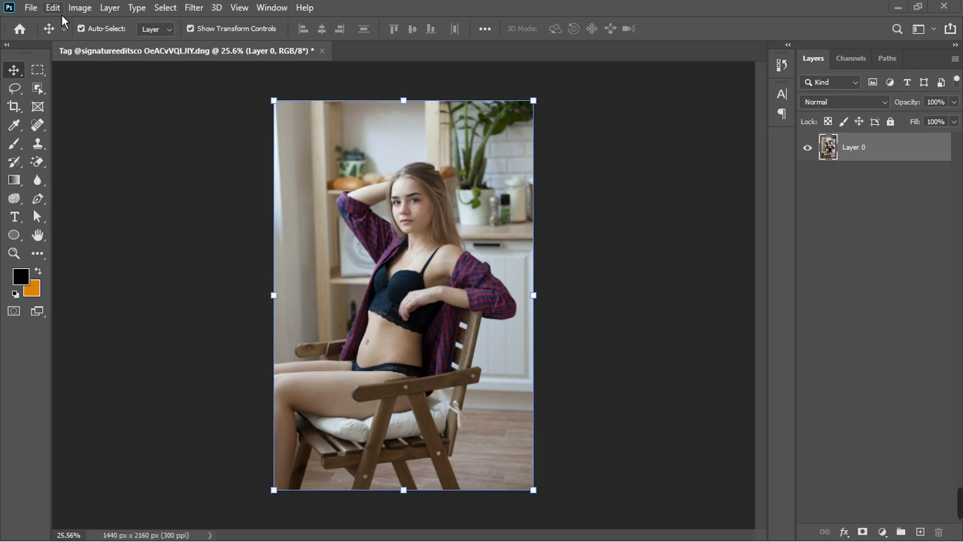
click(193, 8)
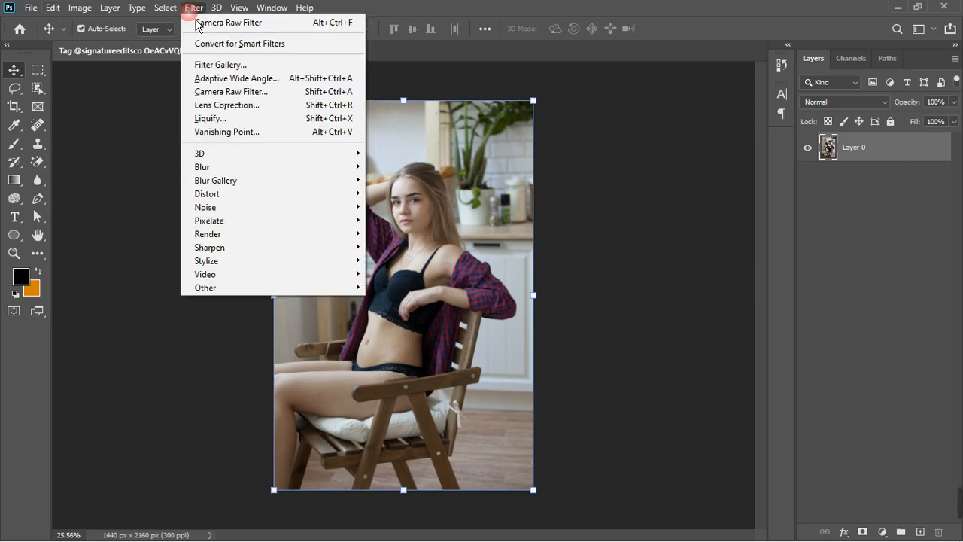
click(233, 92)
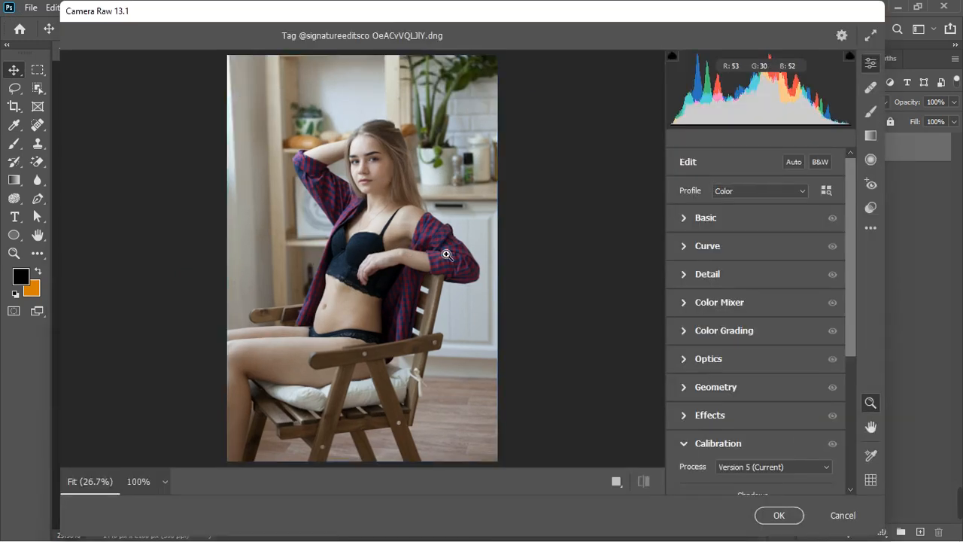
click(688, 218)
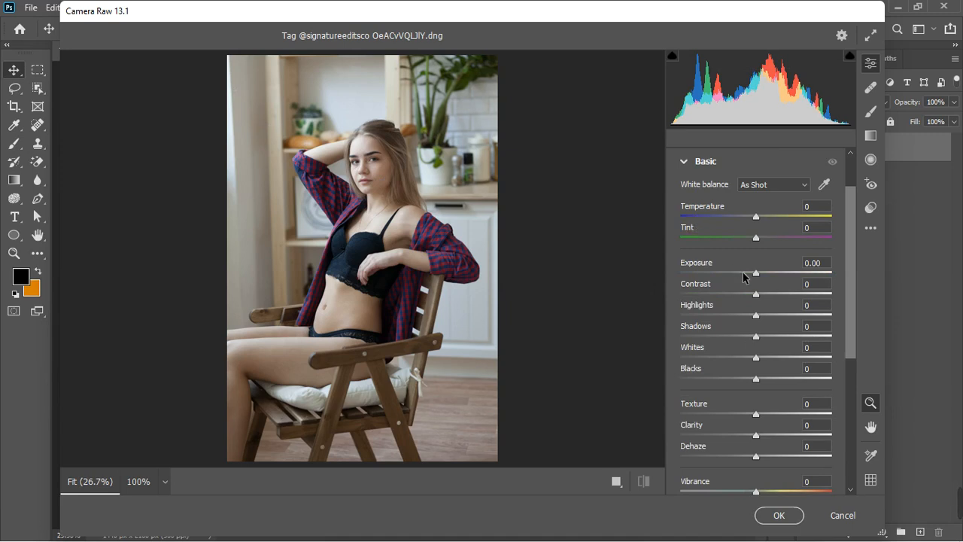
click(801, 186)
click(804, 205)
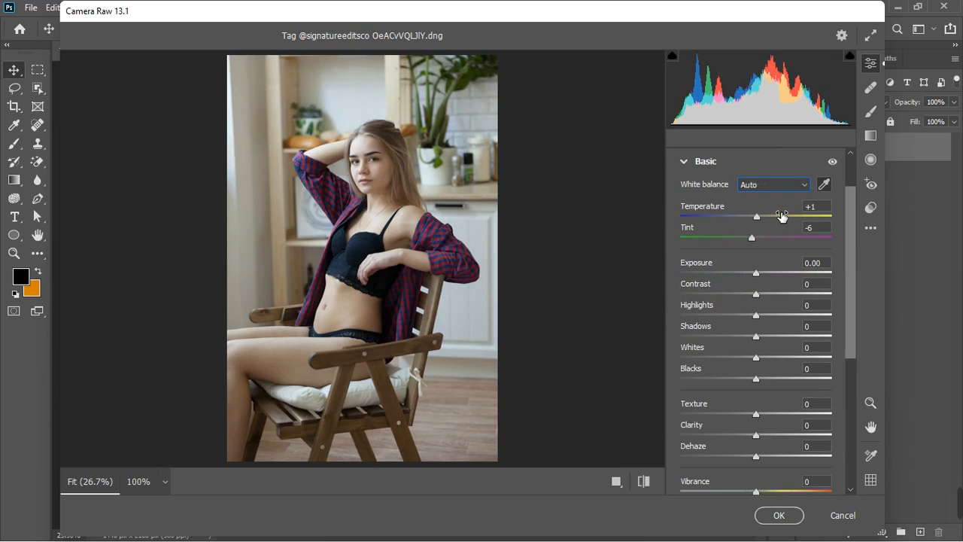
click(804, 187)
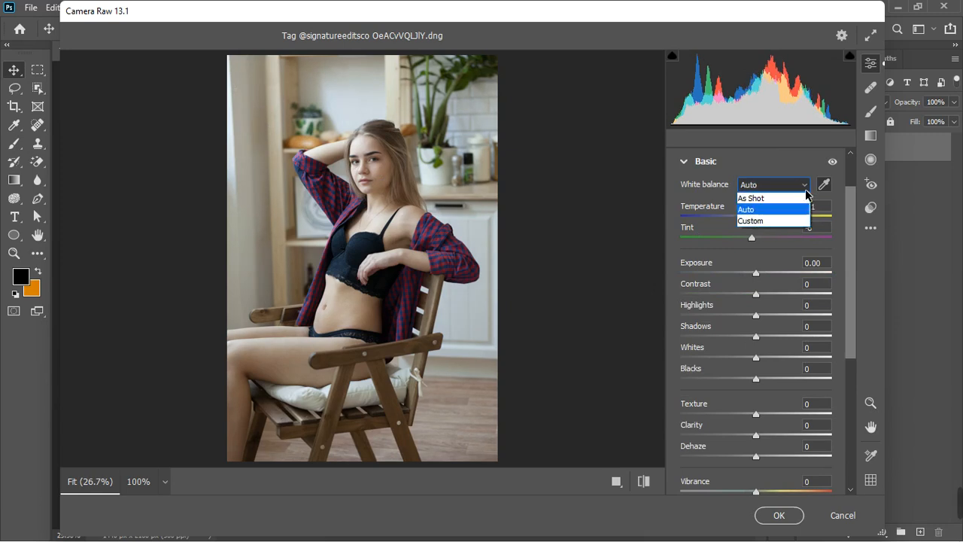
click(804, 199)
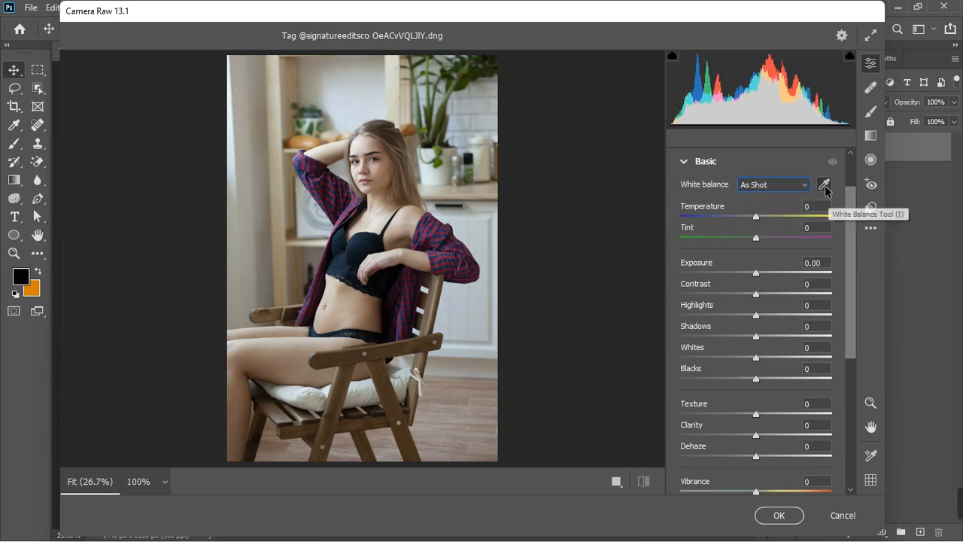
Set the white balance with the White Balance Tool by sampling the bright background wall.
click(823, 185)
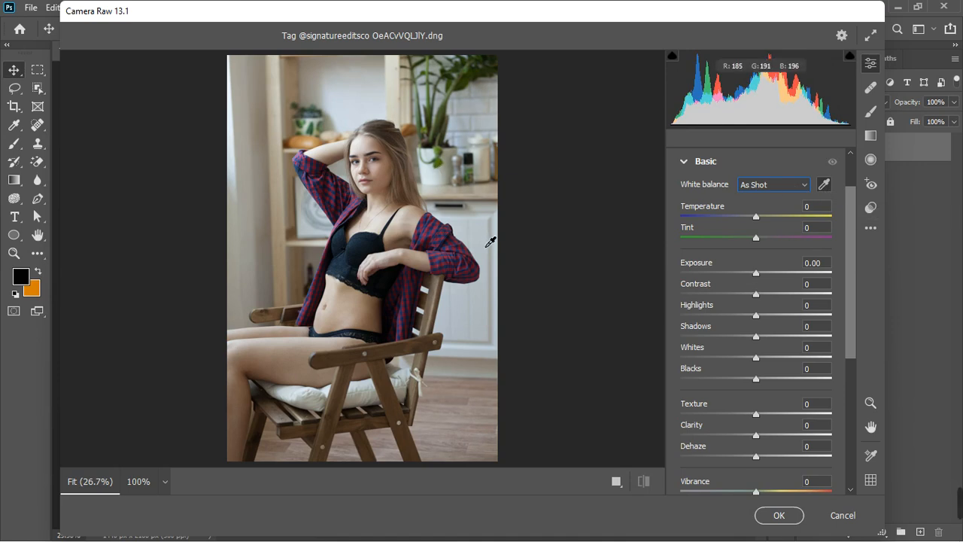
click(382, 118)
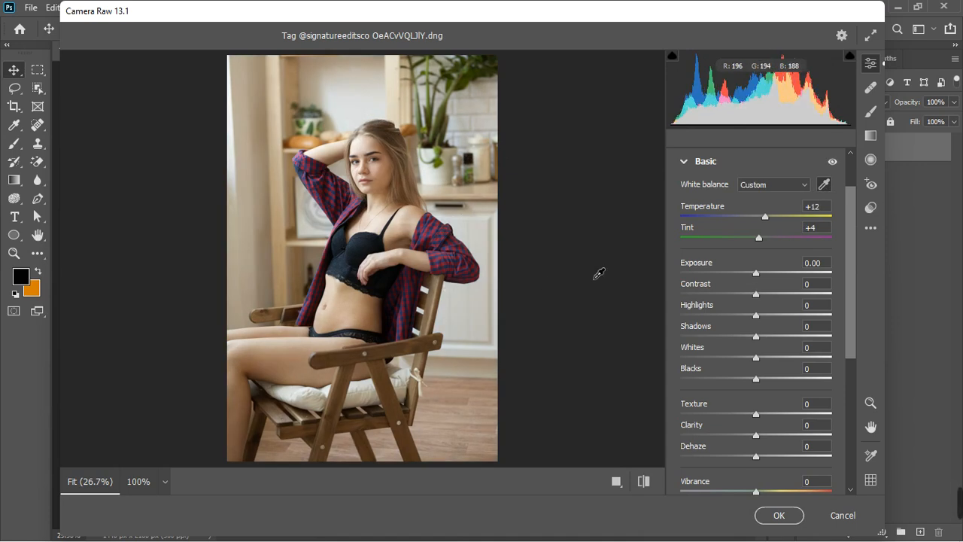
scroll(379, 239, up, 3)
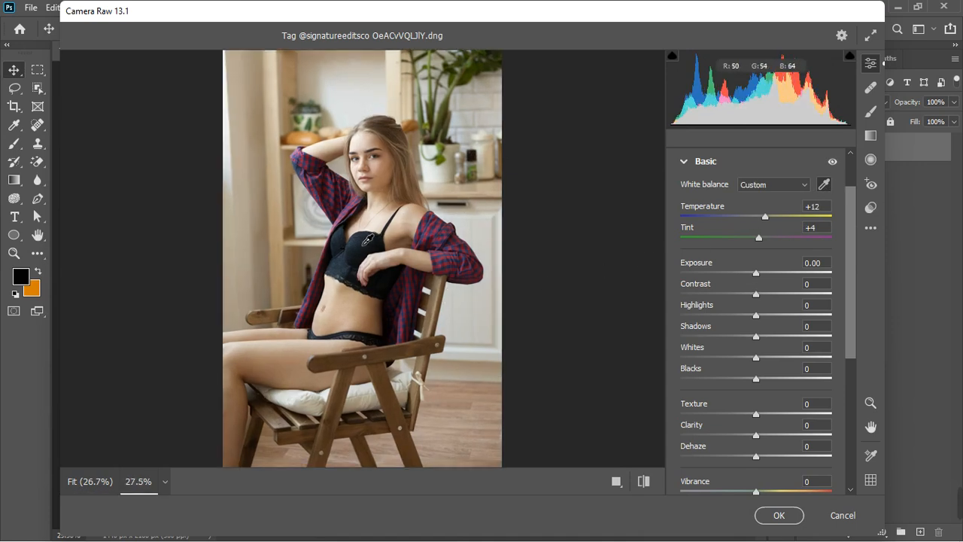
scroll(379, 240, up, 3)
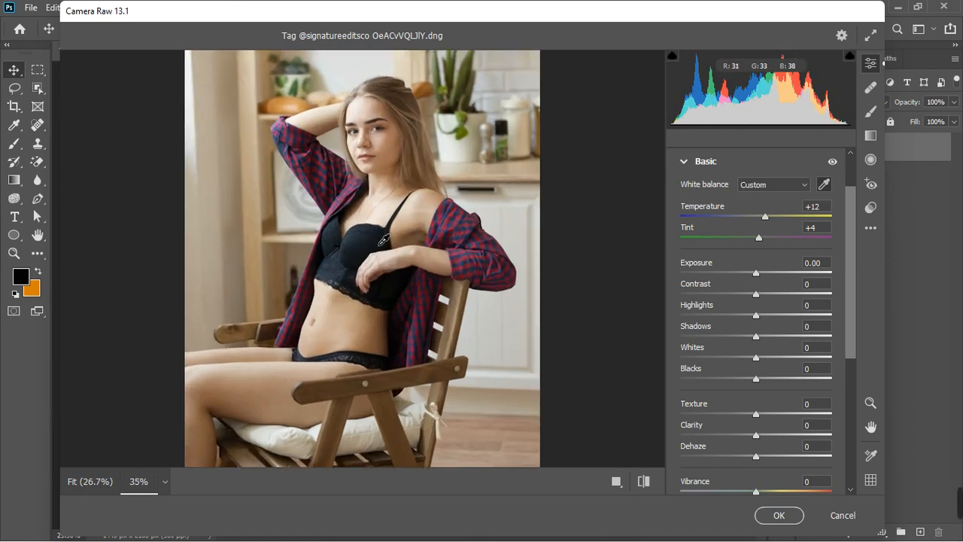
scroll(384, 239, down, 2)
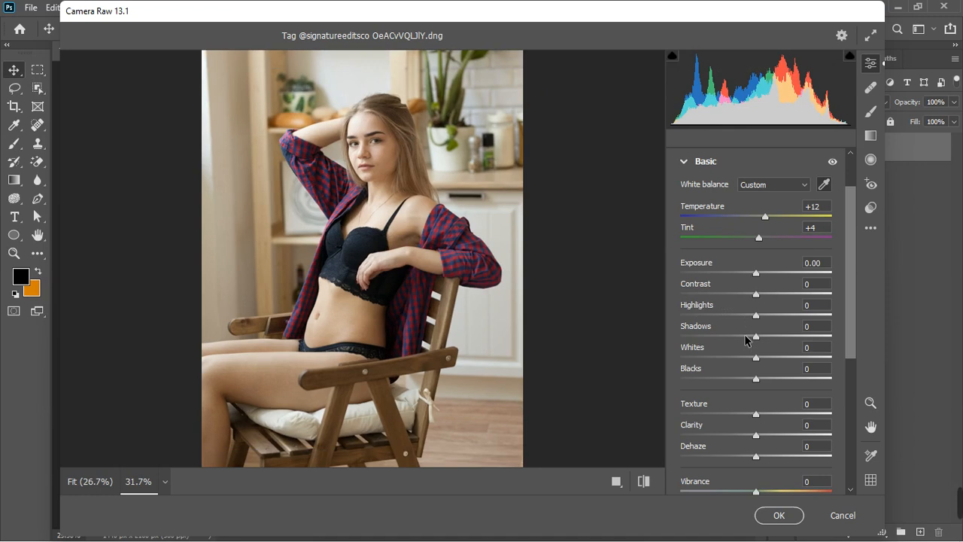
Set Highlights to +19 and Whites to -41 in the Basic panel.
drag(757, 358, 749, 365)
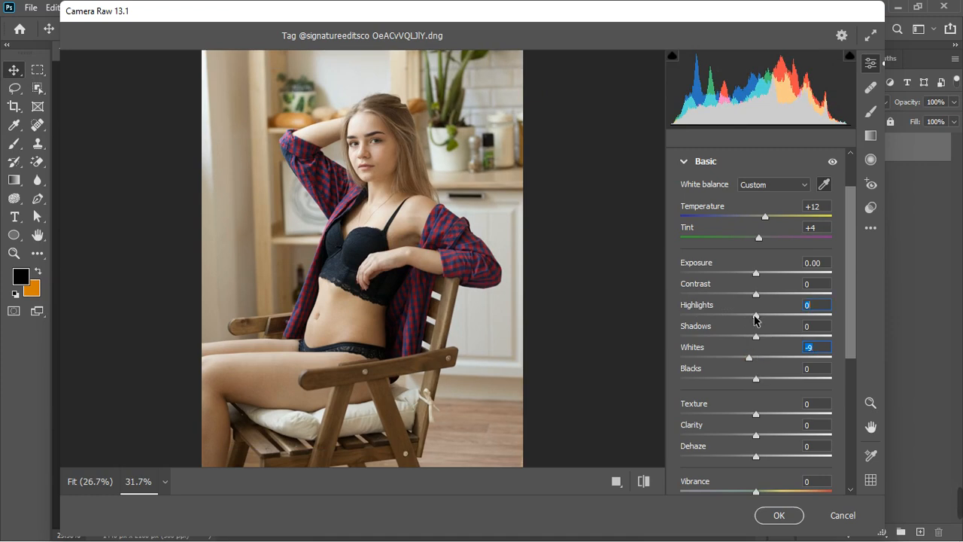
drag(756, 319, 700, 319)
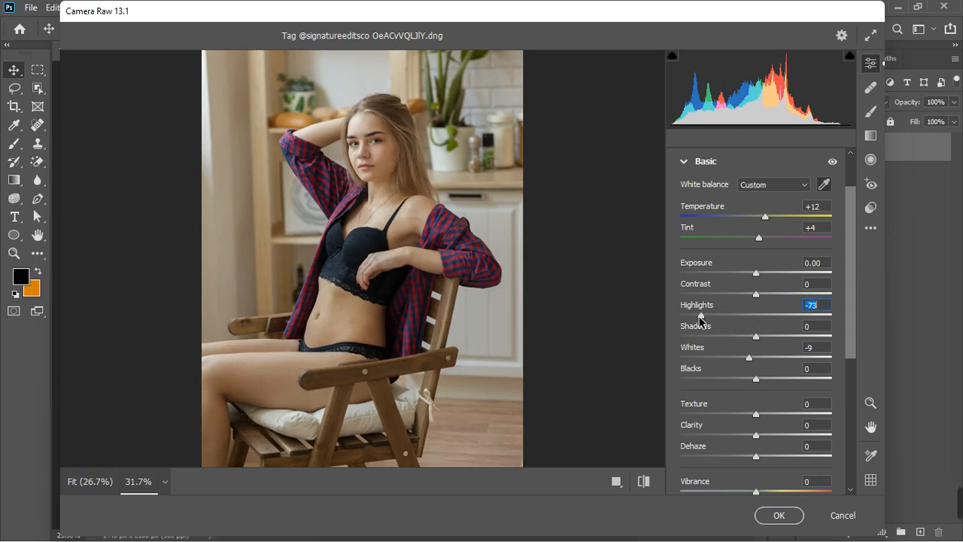
drag(700, 320, 770, 320)
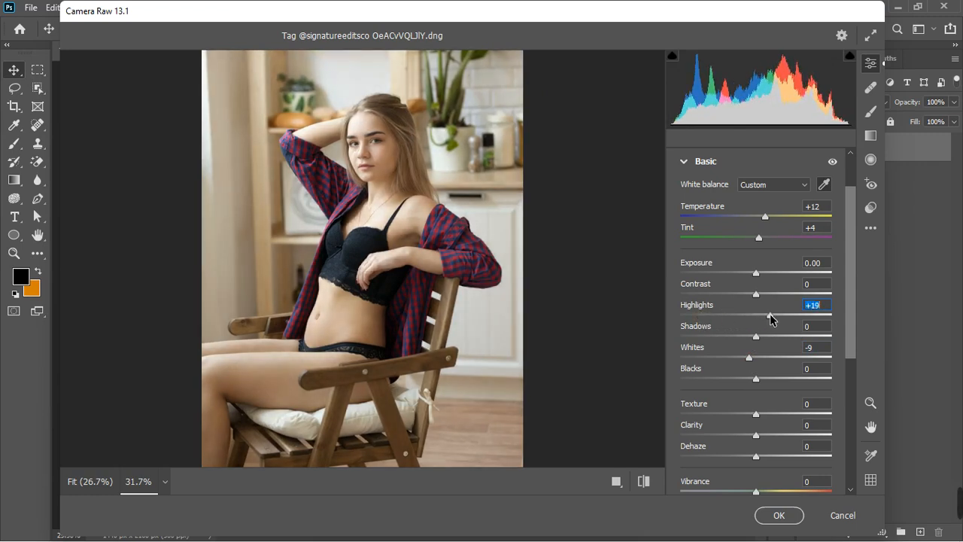
drag(749, 358, 716, 362)
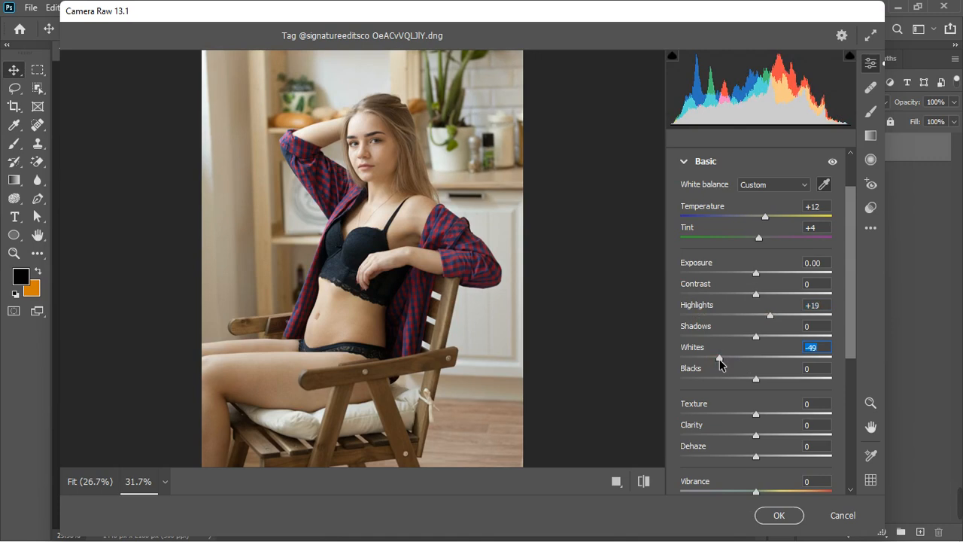
drag(720, 359, 725, 358)
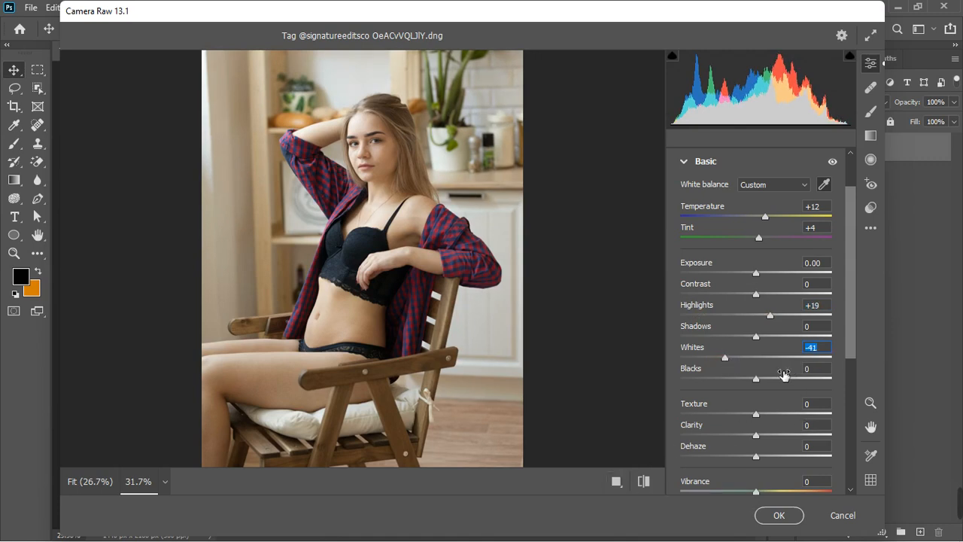
Set Blacks to -17, Shadows to +11 and Texture to -10 in the Basic panel.
drag(756, 381, 746, 384)
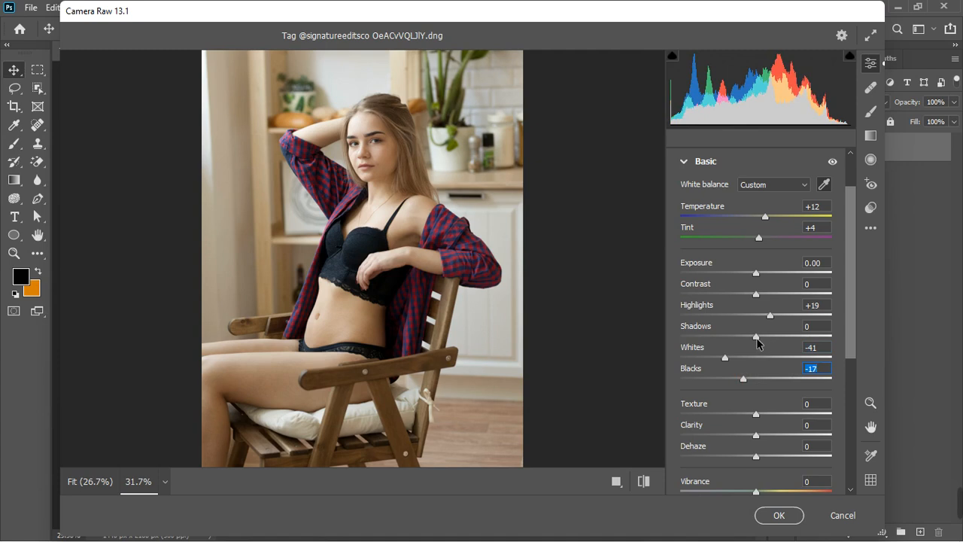
drag(758, 339, 767, 340)
scroll(784, 410, down, 1)
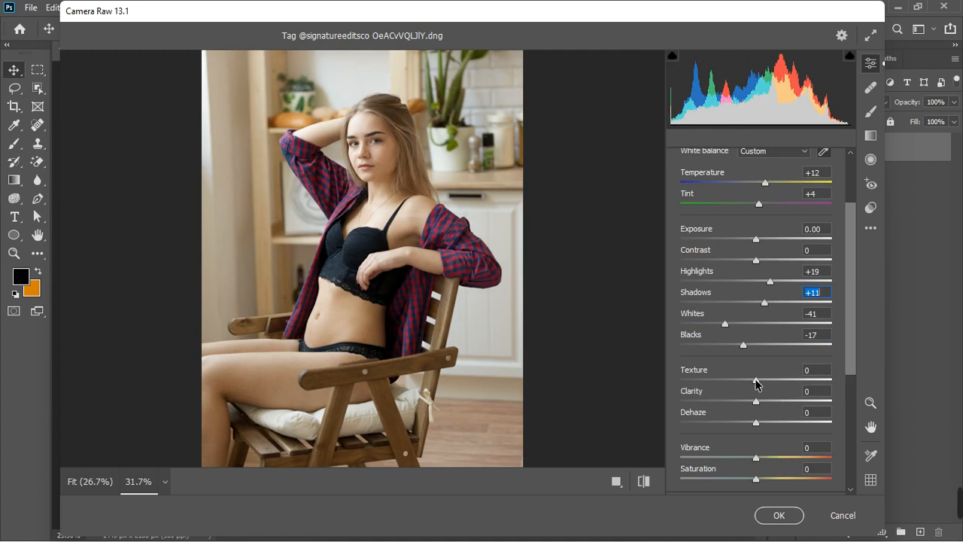
drag(756, 383, 748, 385)
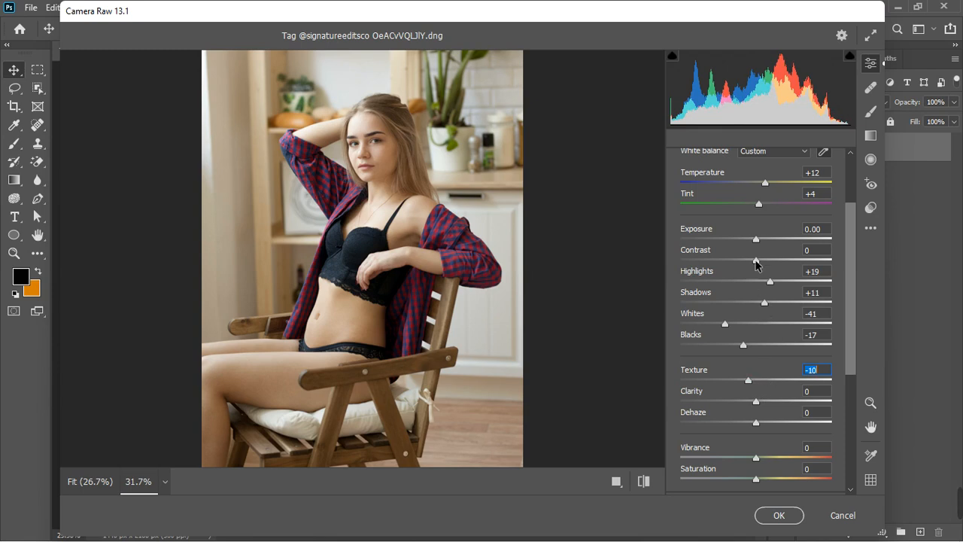
scroll(774, 301, up, 2)
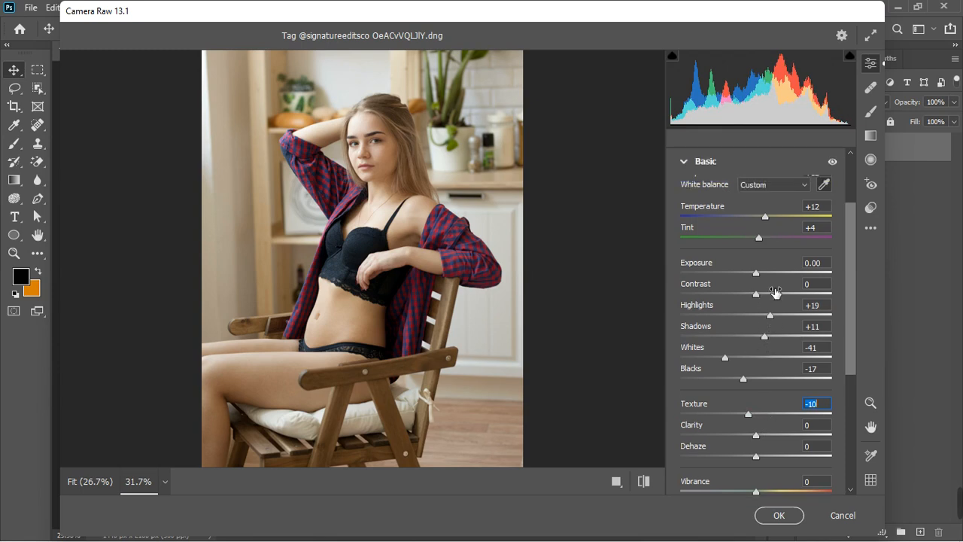
Shape the point curve into a gentle S-curve with a highlight point near 193/194 and a lower shadow point.
click(683, 196)
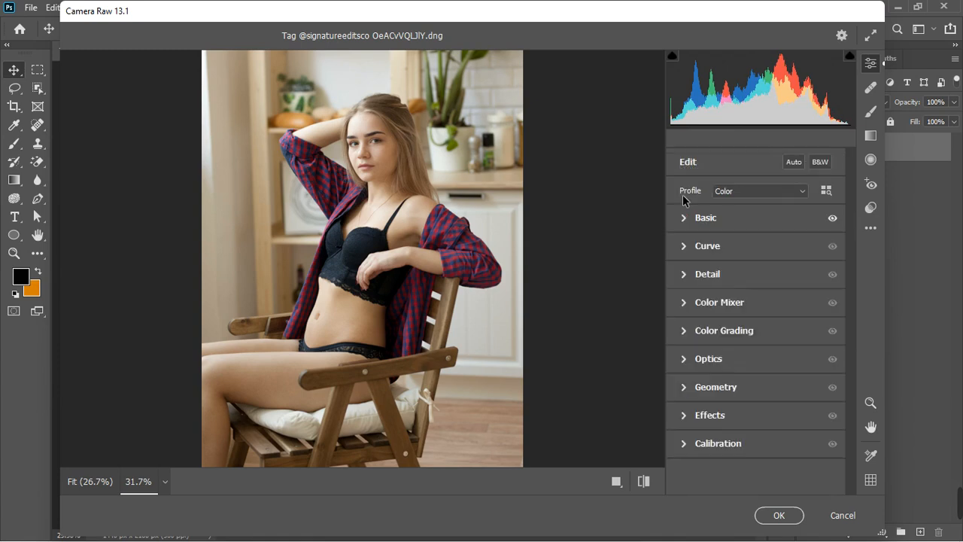
click(685, 246)
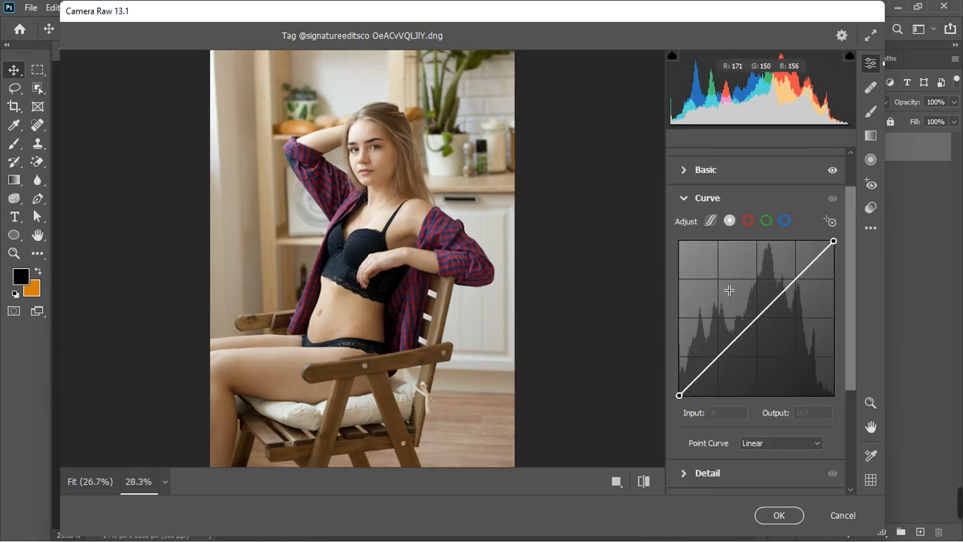
click(802, 276)
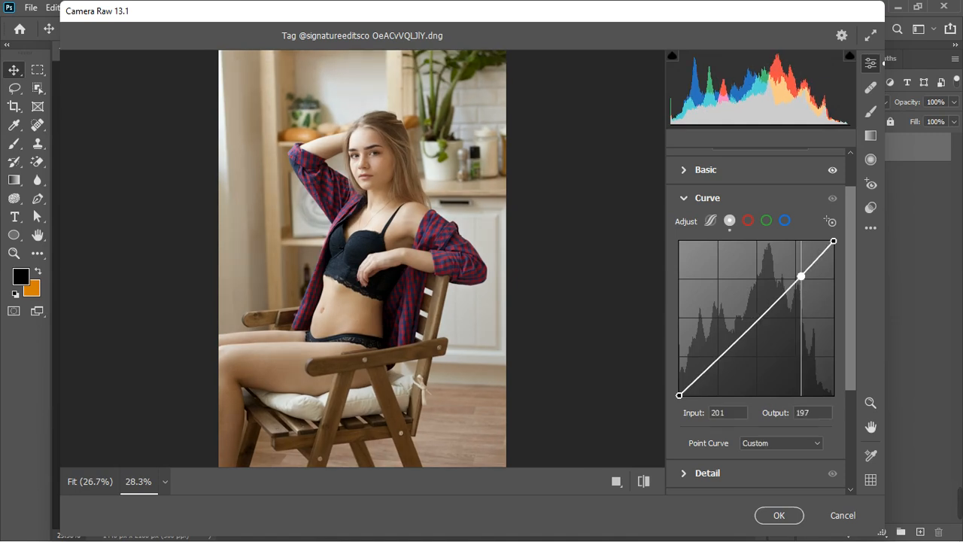
drag(800, 277, 800, 275)
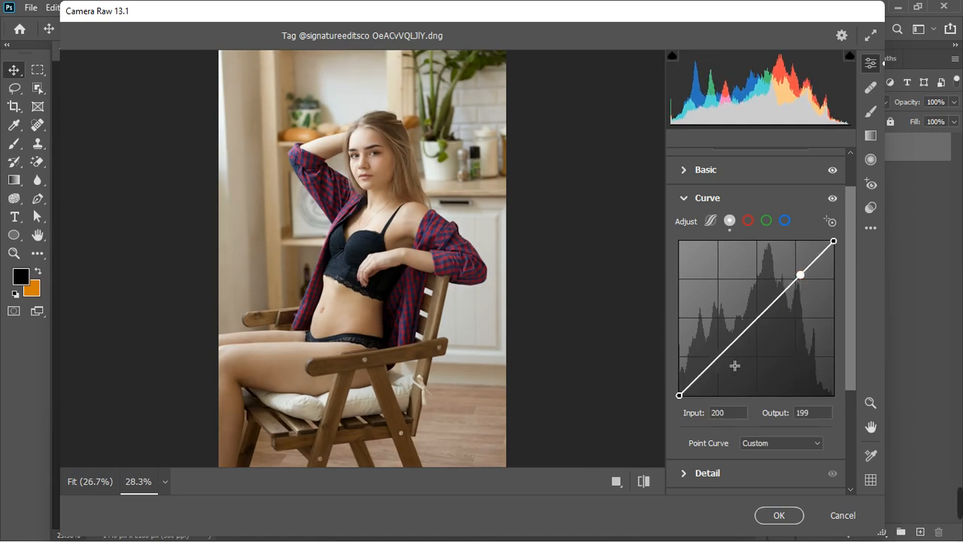
drag(718, 356, 718, 364)
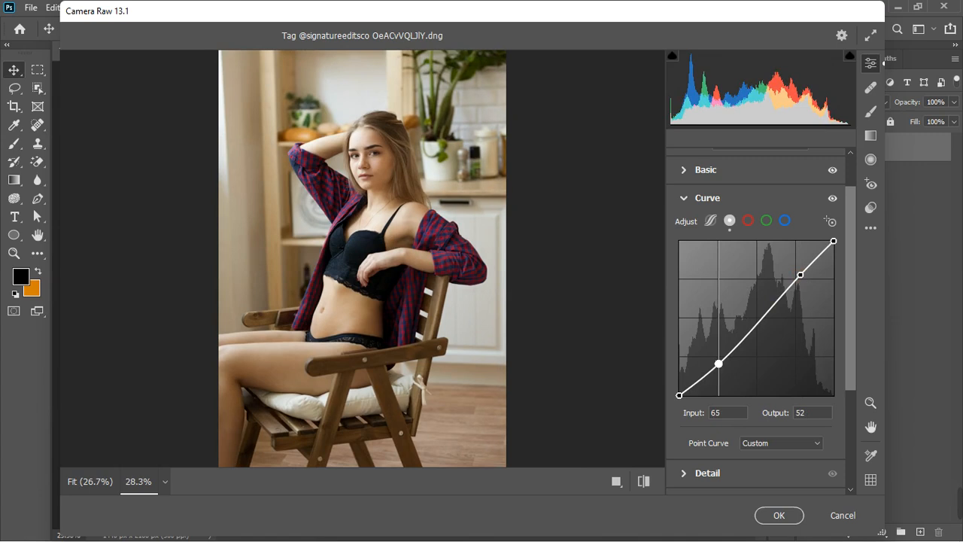
drag(719, 364, 715, 364)
drag(800, 274, 796, 278)
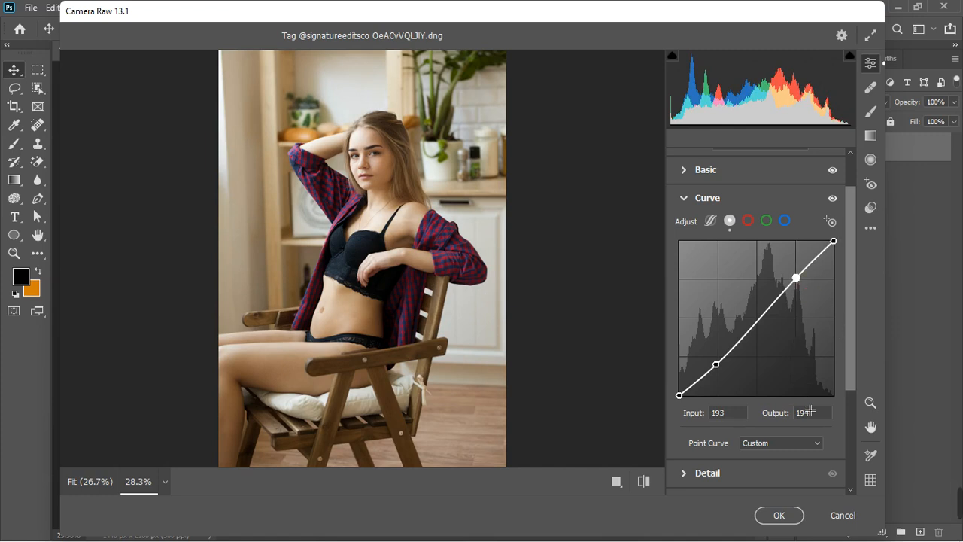
Compare the image with the Curve adjustment hidden and shown.
click(692, 197)
click(833, 246)
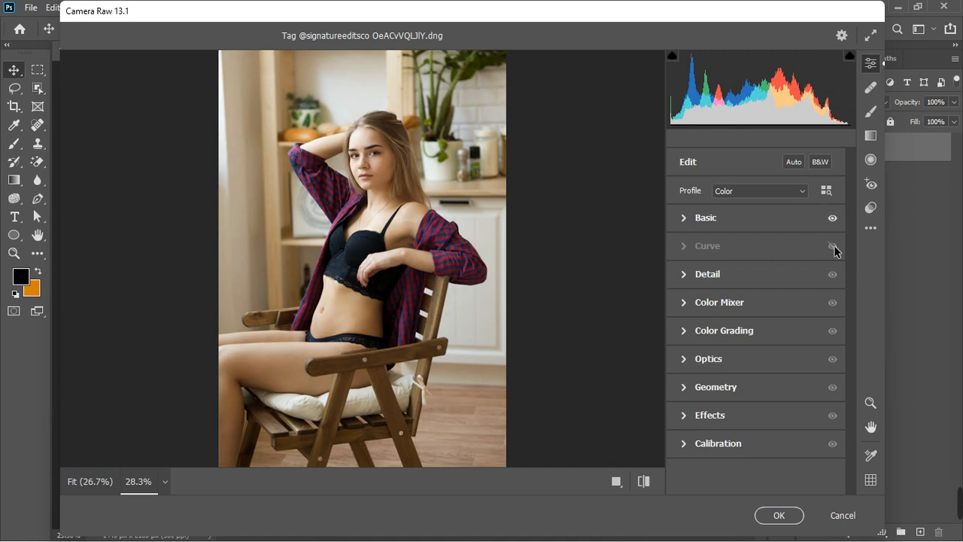
click(833, 246)
In the Color Mixer, set the Oranges hue to +7 and the Yellows hue to -4.
click(682, 308)
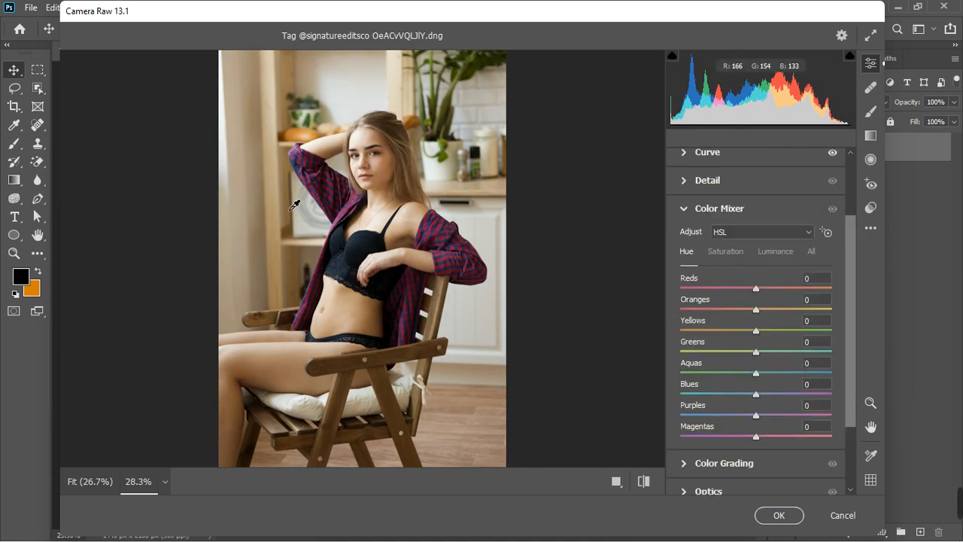
scroll(296, 201, up, 1)
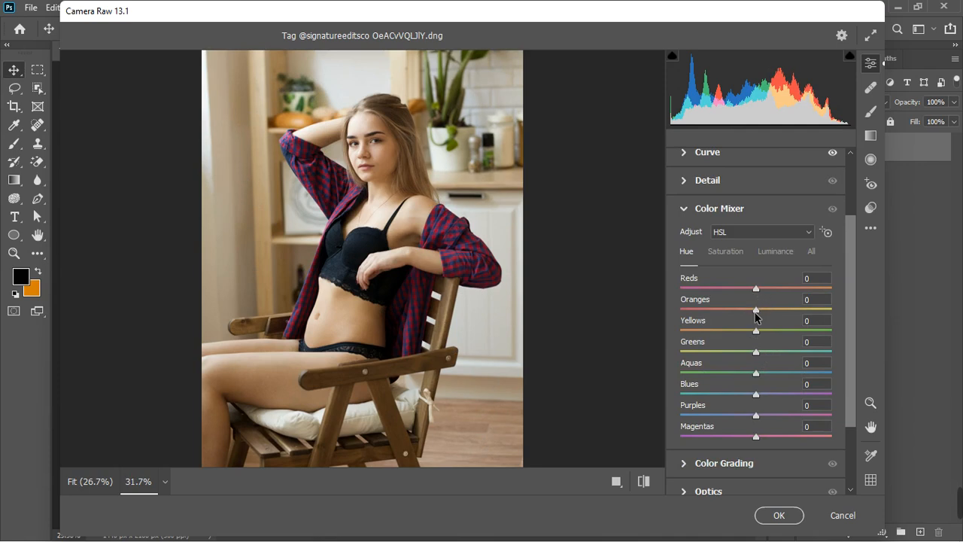
drag(756, 310, 753, 337)
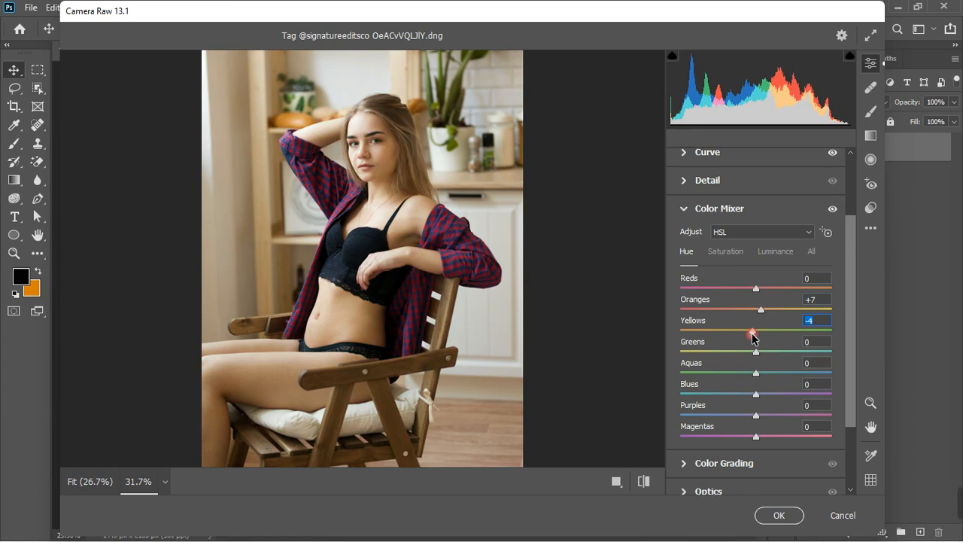
Set Oranges saturation to +13 and Yellows saturation to +7, then Oranges luminance to -11.
click(733, 254)
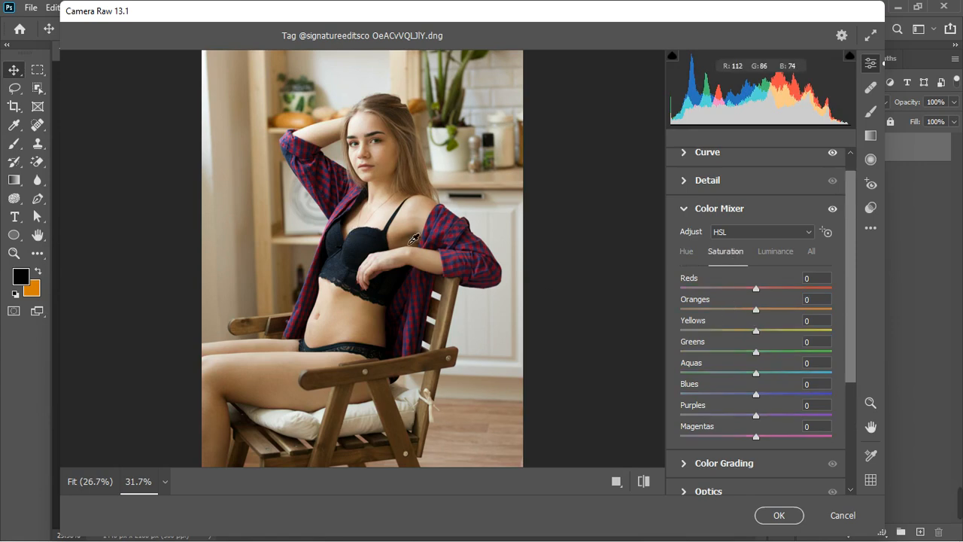
drag(756, 309, 761, 331)
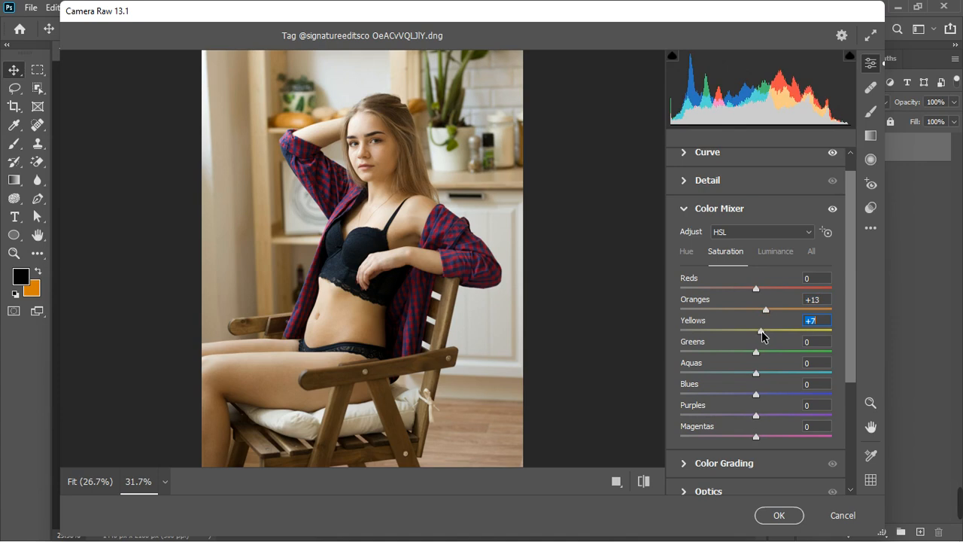
click(783, 254)
drag(759, 310, 749, 314)
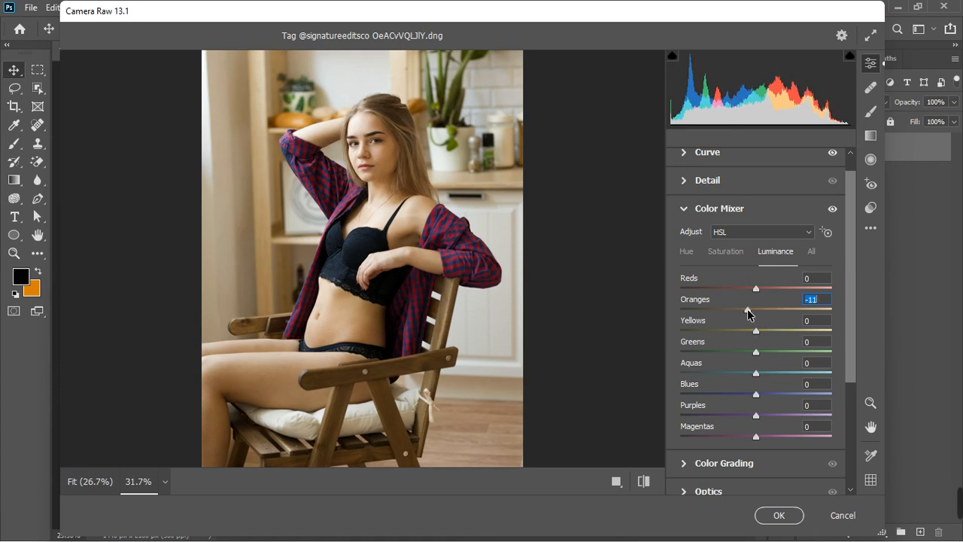
Set the Yellows luminance to -11 in the Color Mixer.
drag(756, 329, 750, 329)
In the Saturation mix, set Greens +28, Aquas +24, Blues +29, Purples +18 and Magentas +15.
click(729, 252)
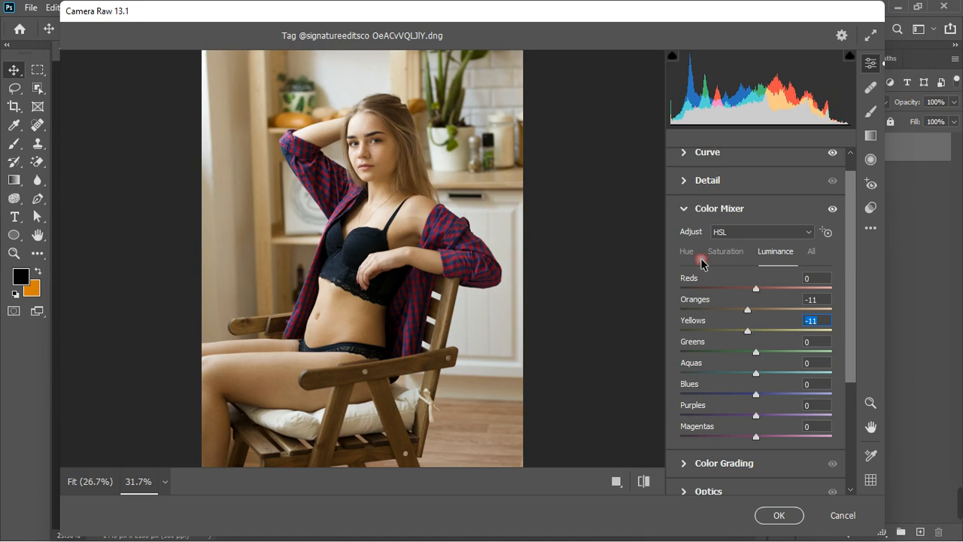
scroll(372, 293, down, 2)
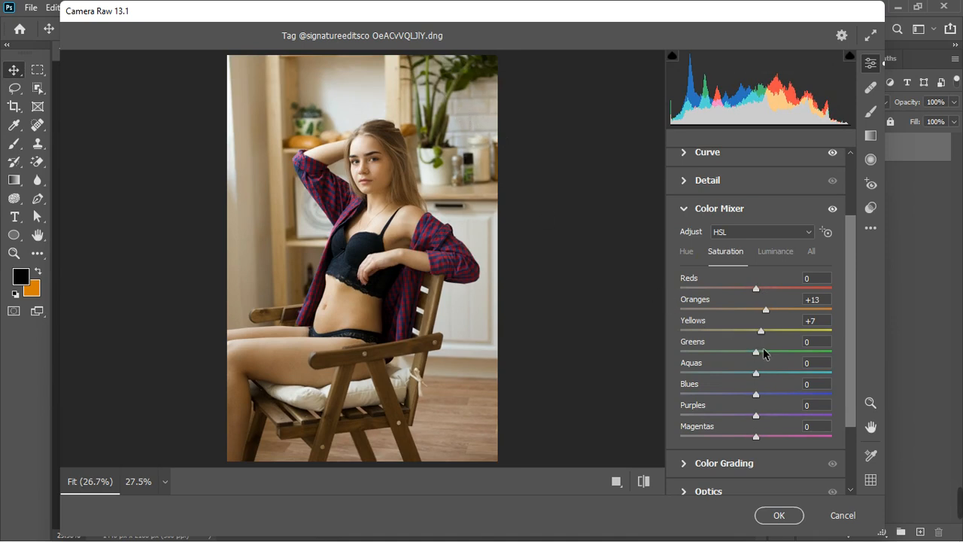
drag(758, 354, 779, 350)
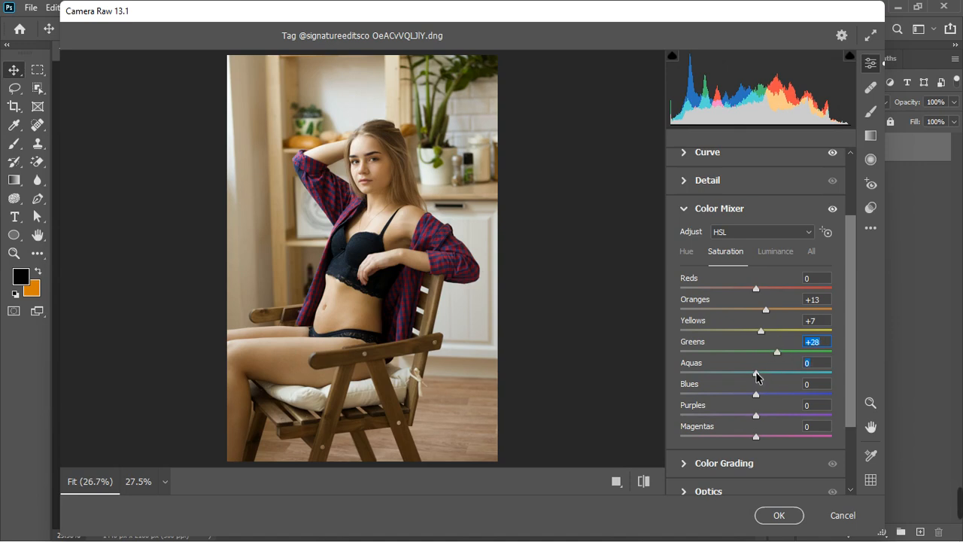
drag(757, 376, 777, 374)
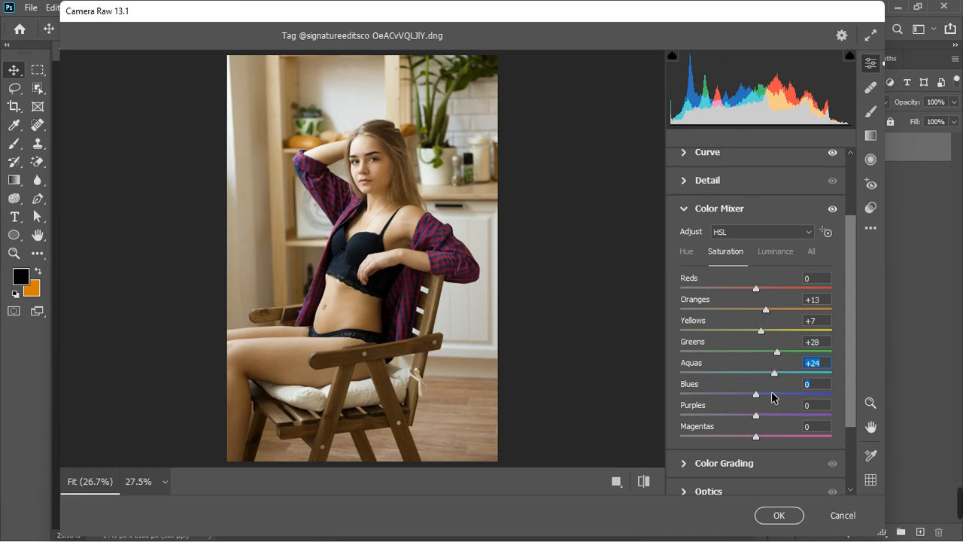
drag(771, 397, 781, 398)
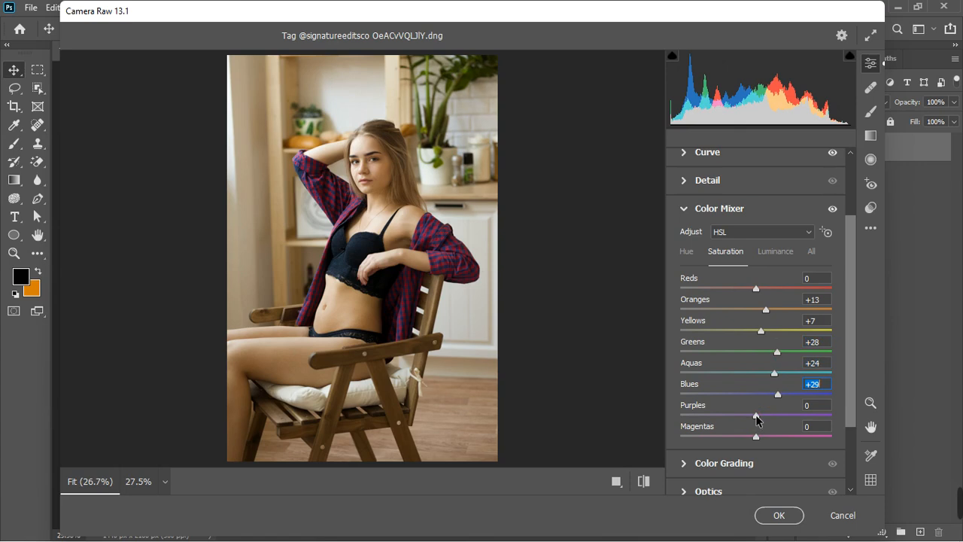
drag(756, 416, 769, 435)
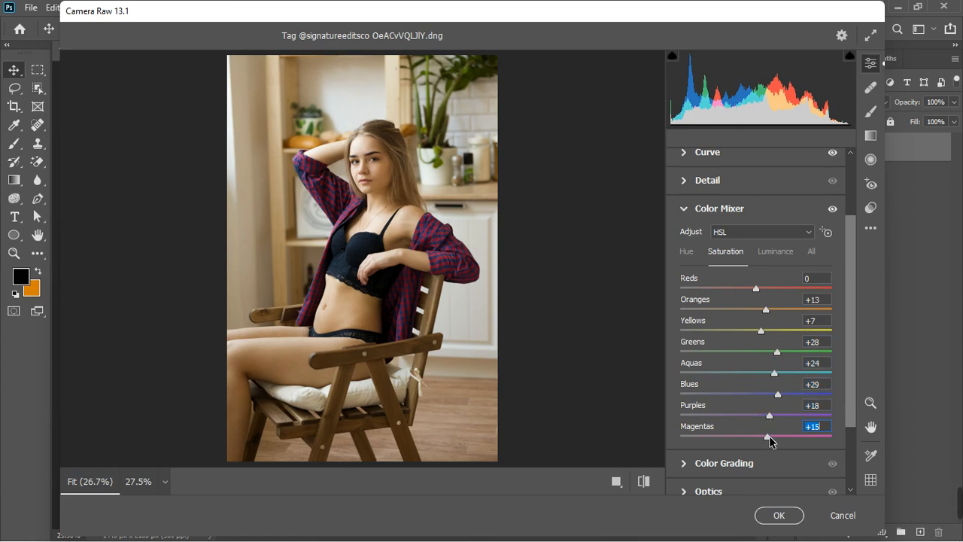
In the Luminance mix, set Purples to -20 and Magentas to -14, and lower the Blues luminance.
click(691, 254)
click(771, 253)
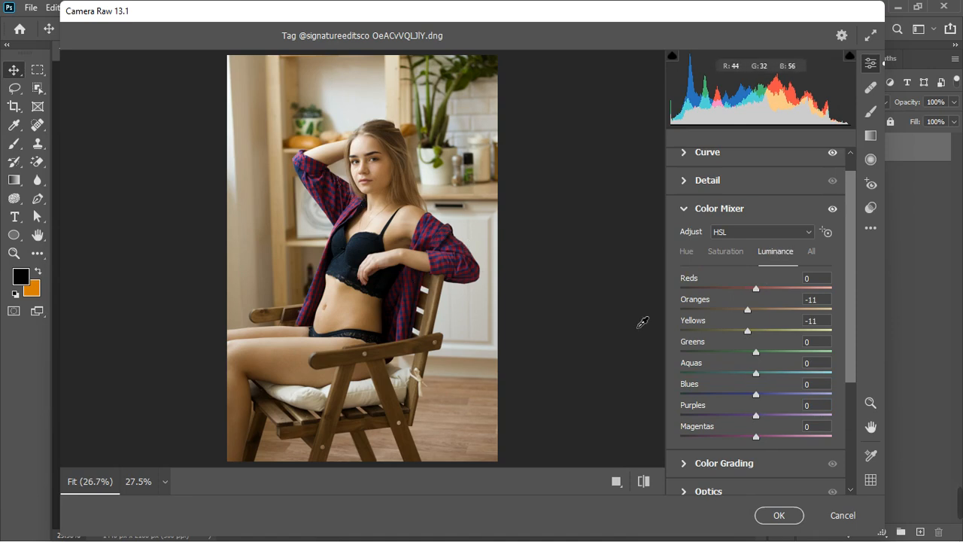
drag(755, 419, 745, 437)
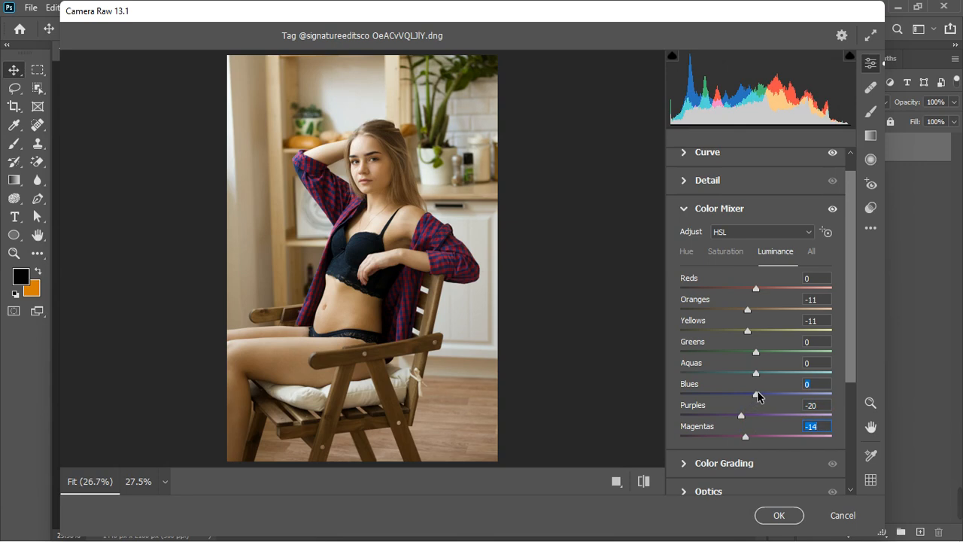
drag(757, 392, 747, 393)
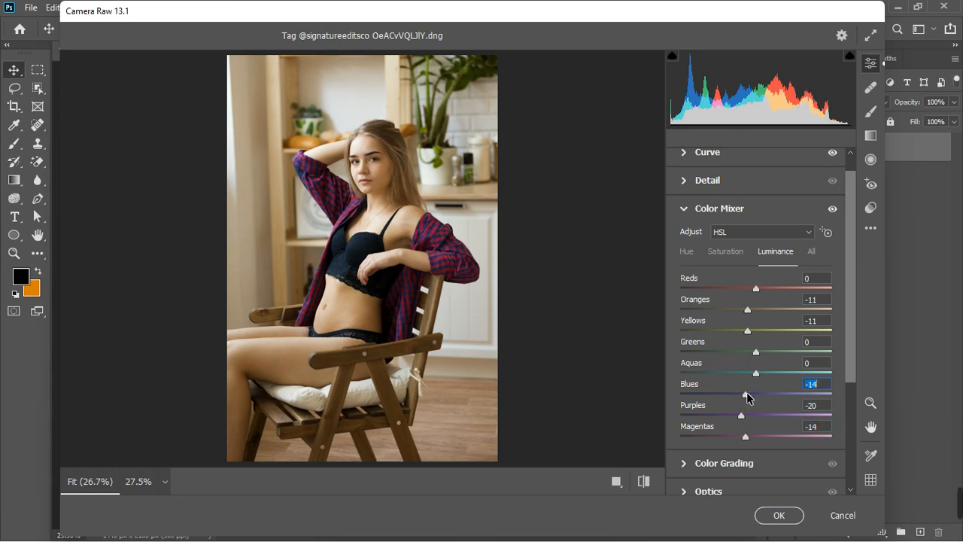
Set the Reds hue in the Color Mixer to -11.
click(726, 255)
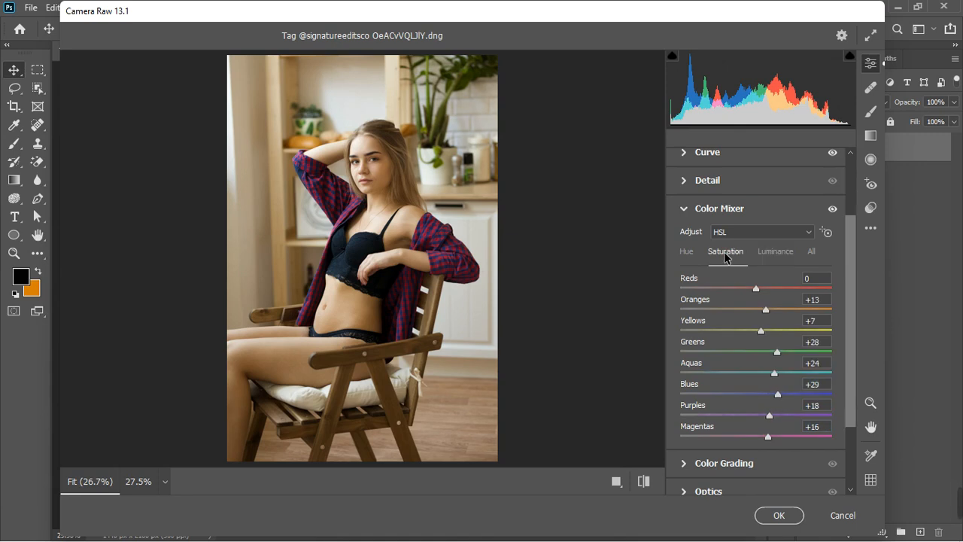
click(766, 289)
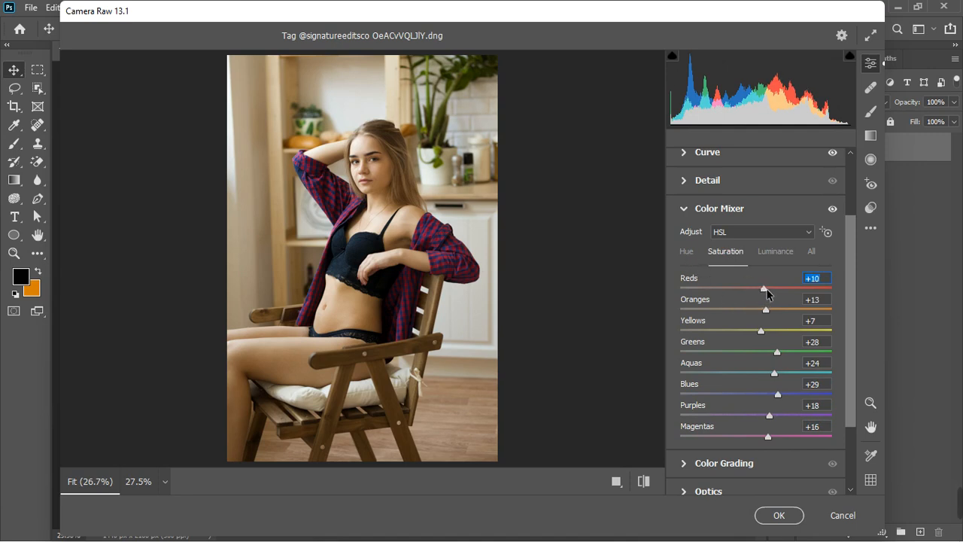
drag(756, 289, 744, 295)
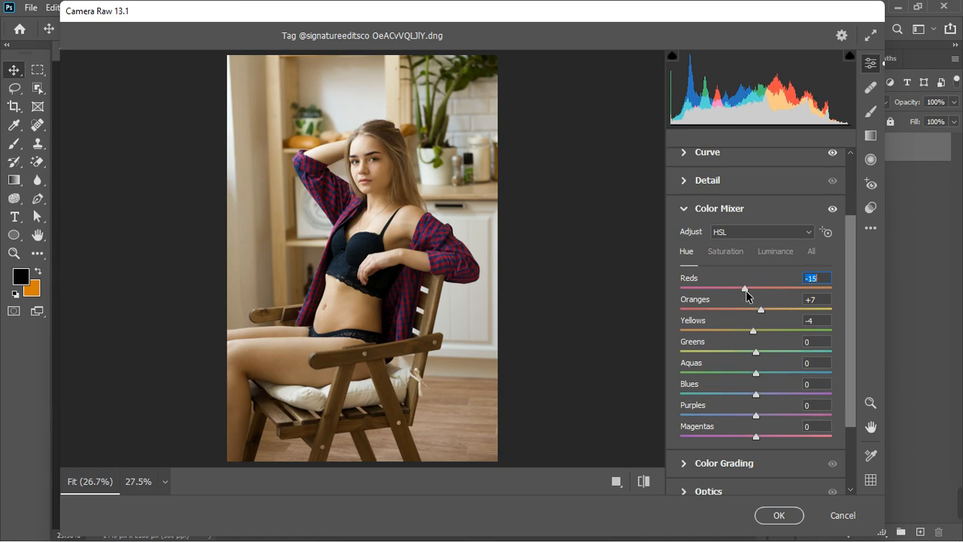
Collapse the Color Mixer and compare the image with its adjustments hidden and shown.
click(685, 210)
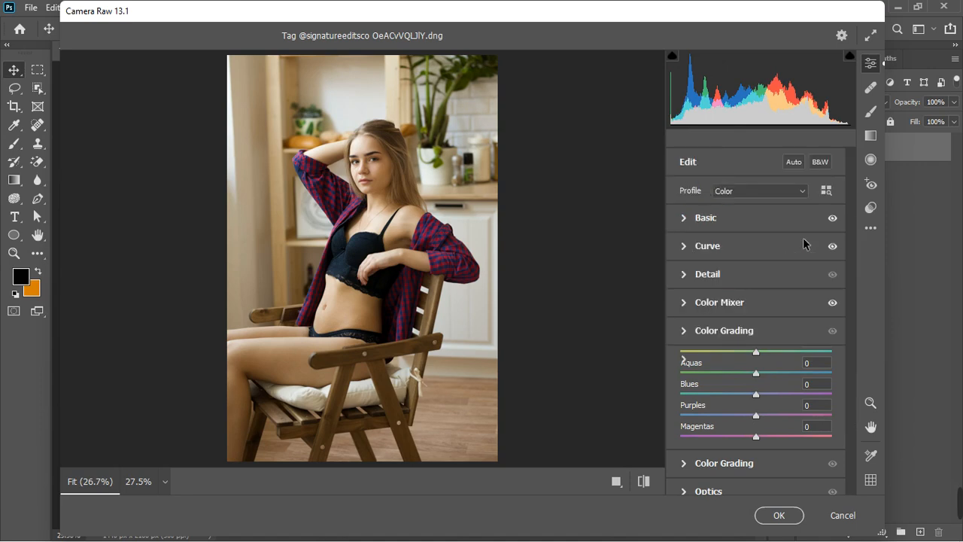
click(832, 302)
click(832, 302)
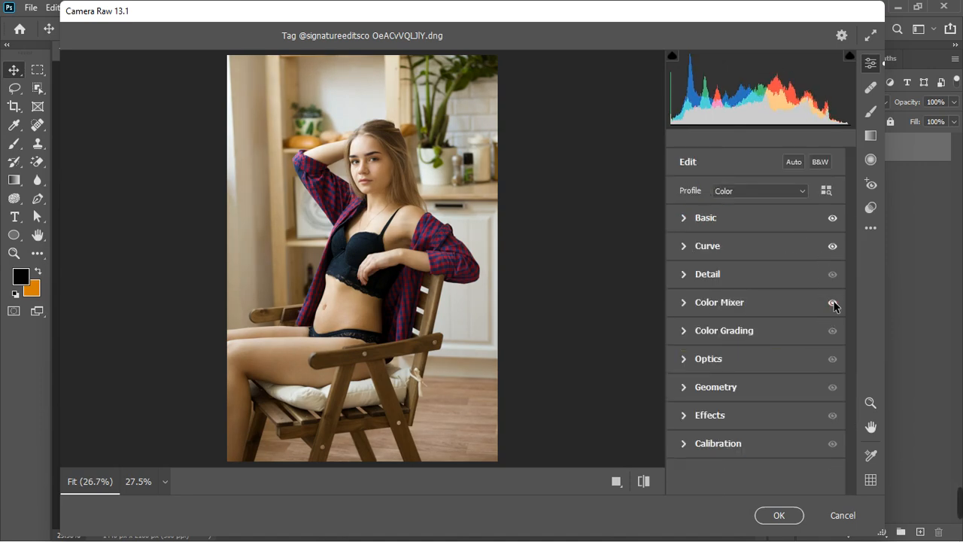
click(832, 303)
click(832, 303)
click(832, 302)
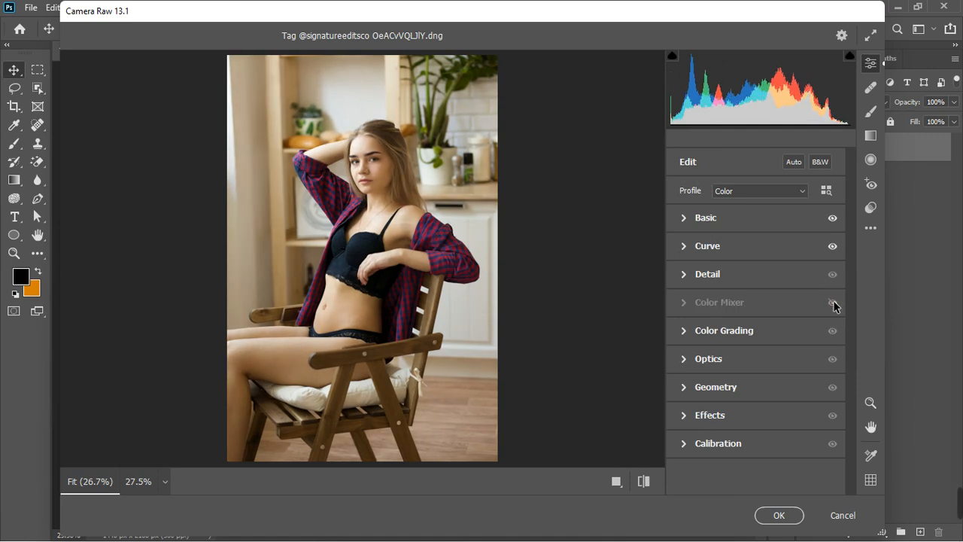
click(832, 303)
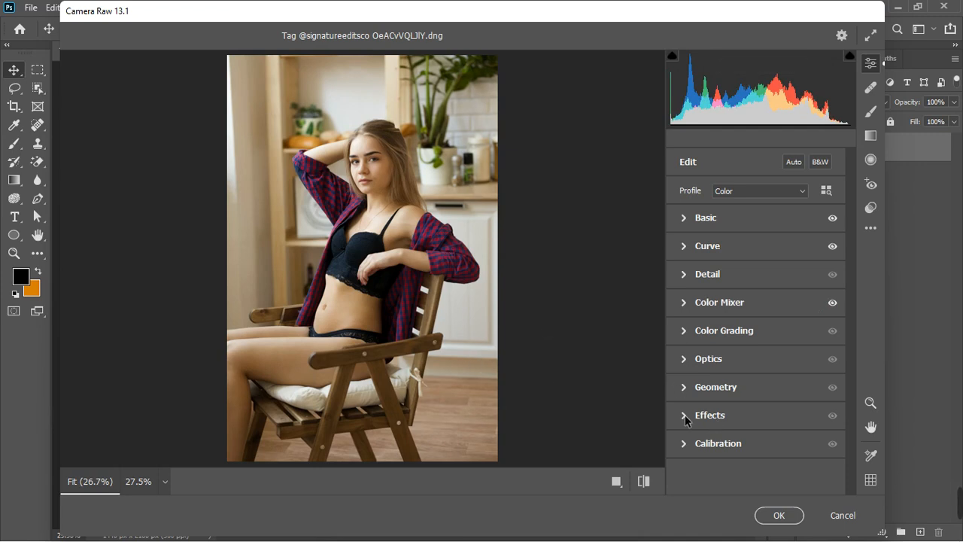
In Calibration, set Red Primary hue +21, Blue Primary hue -21 and Green Primary hue +17, then apply the filter.
click(684, 446)
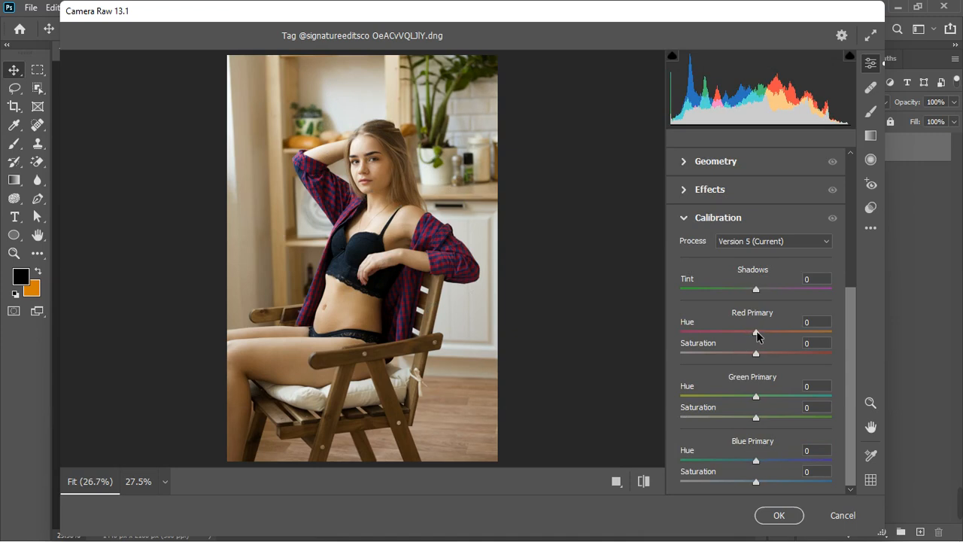
drag(759, 331, 776, 328)
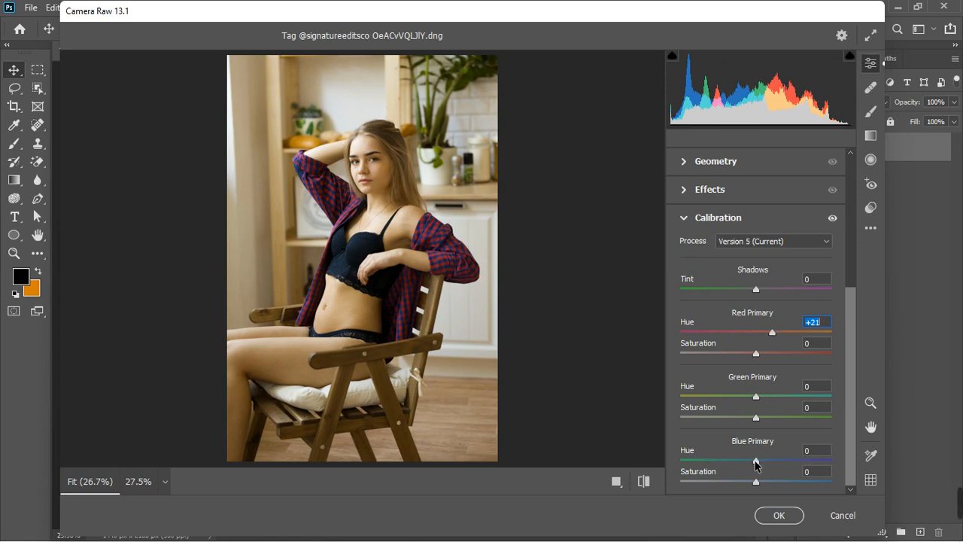
drag(756, 461, 741, 465)
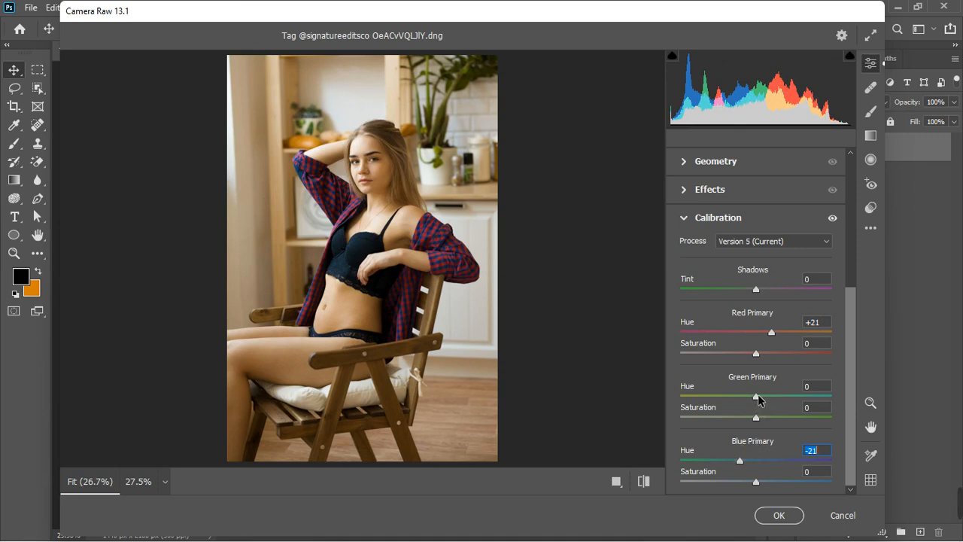
mouse_move(758, 399)
mouse_down()
mouse_move(777, 399)
mouse_move(739, 399)
mouse_move(770, 394)
mouse_up()
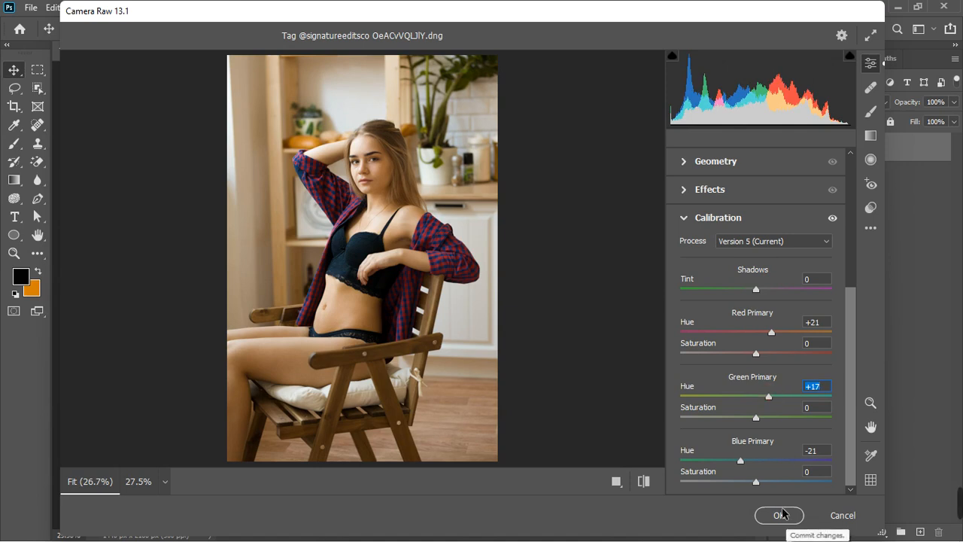
click(683, 217)
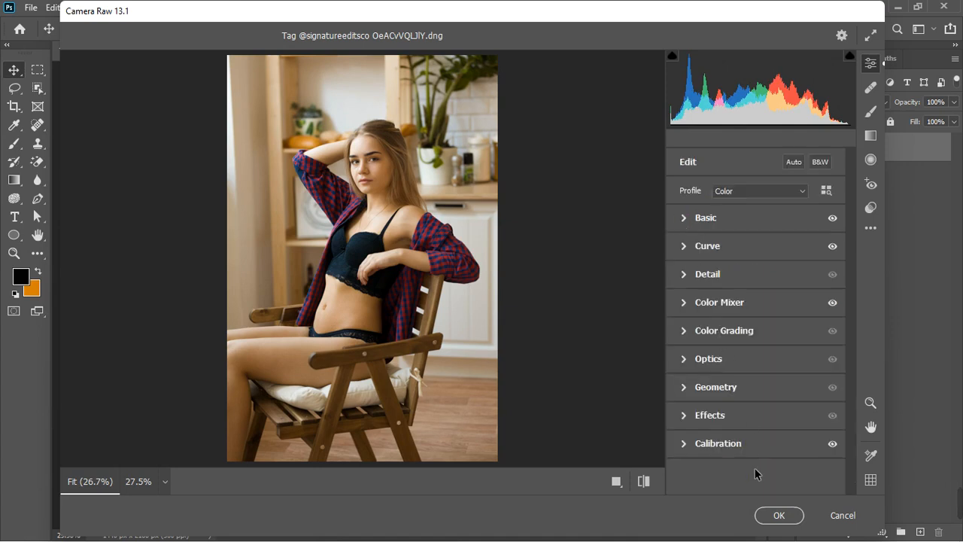
click(775, 516)
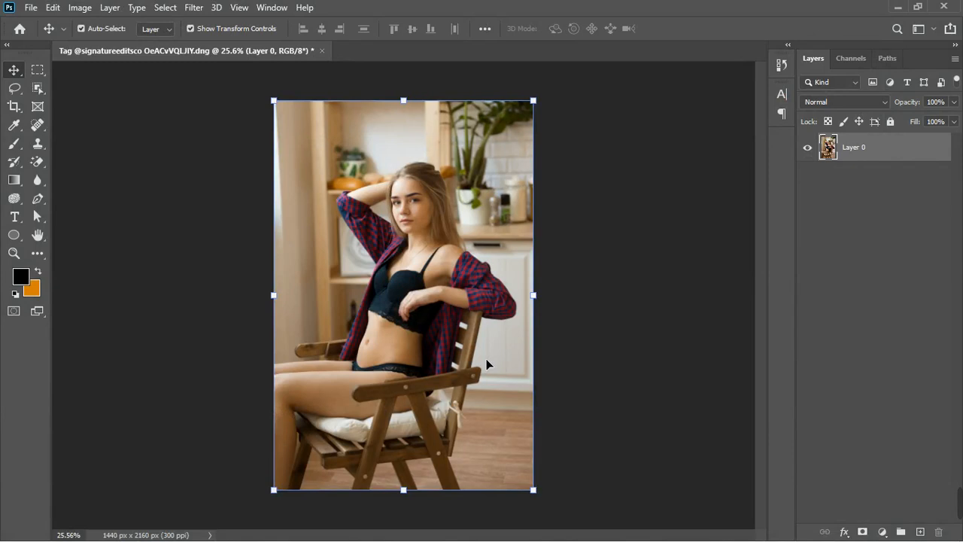
Zoom into the filtered image to inspect it and zoom back out.
scroll(396, 257, up, 6)
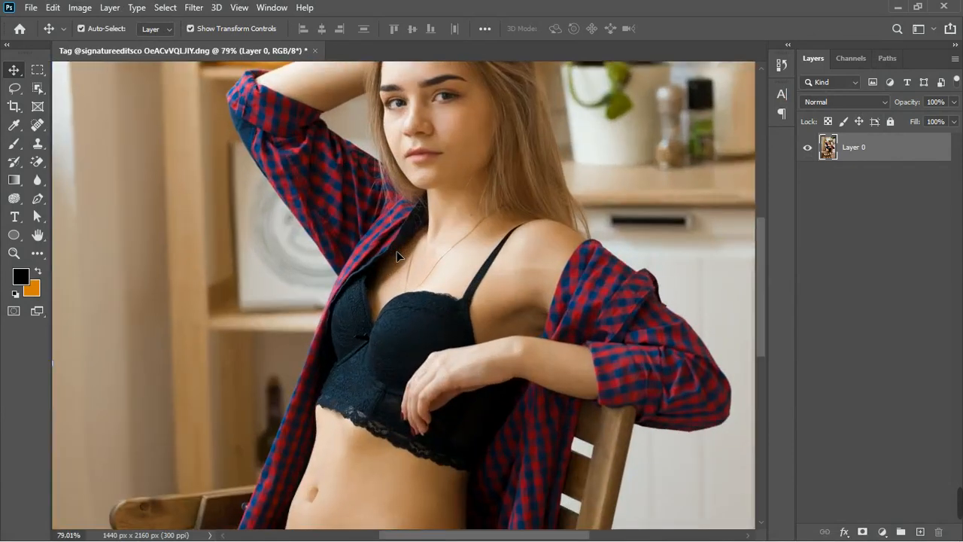
scroll(397, 258, down, 5)
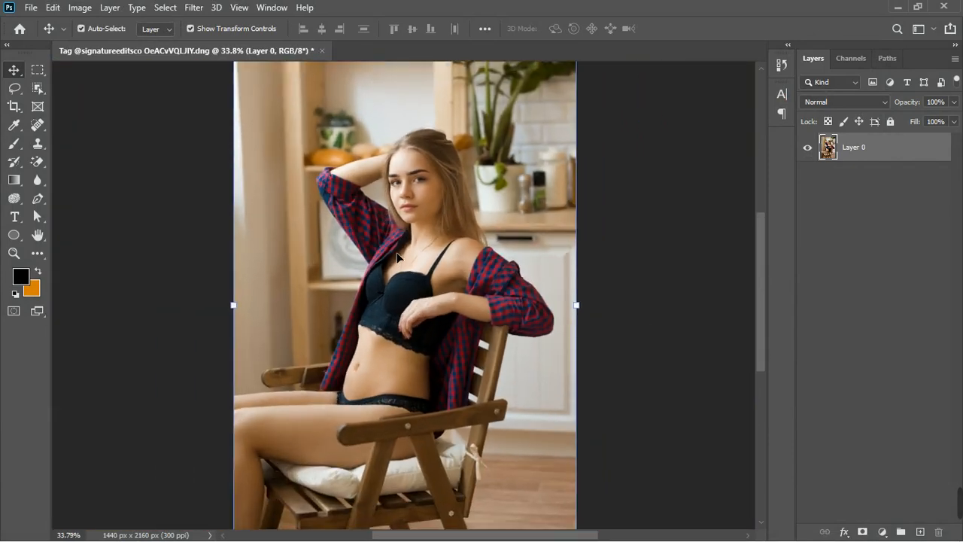
scroll(396, 257, down, 1)
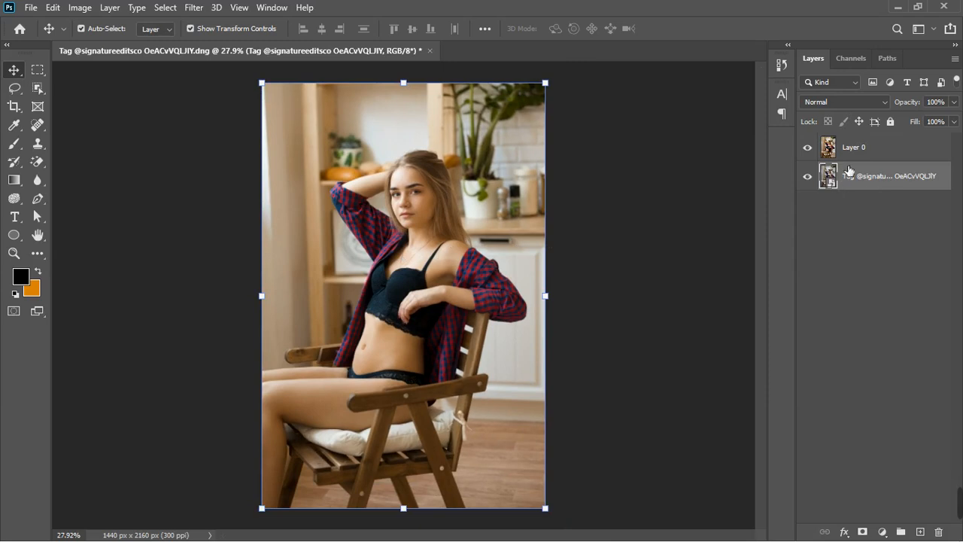
Compare the image with the retouched Layer 0 hidden and shown.
click(810, 149)
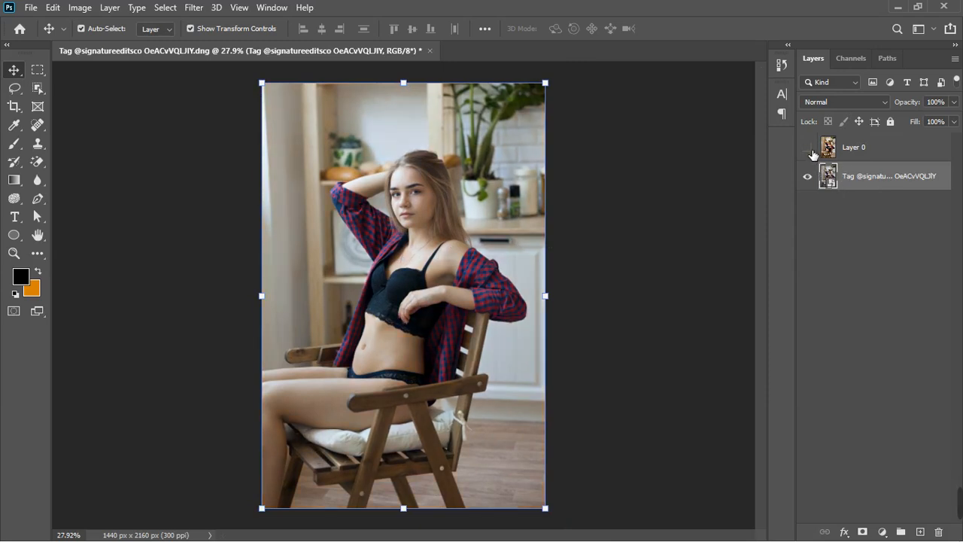
click(810, 150)
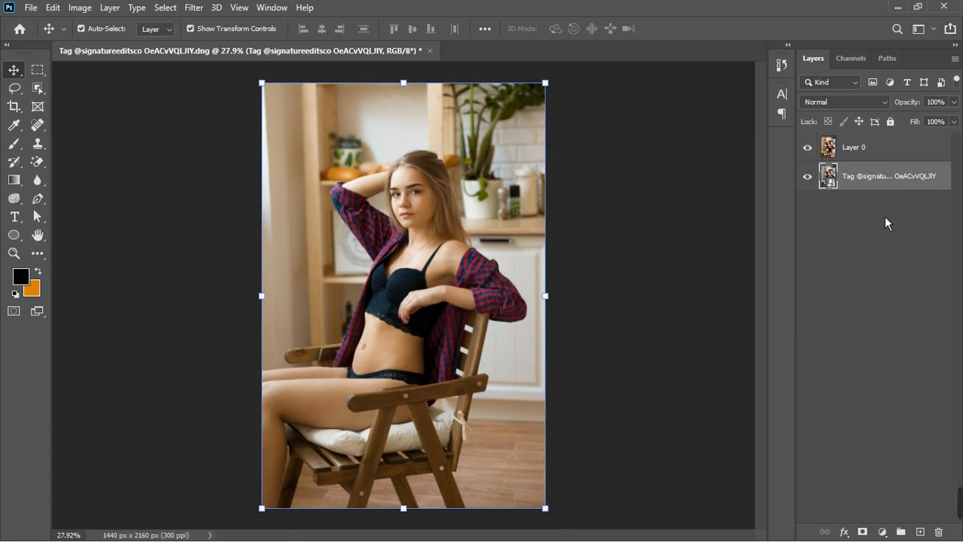
Add a Curves adjustment layer above Layer 0 and pull the midtone point slightly down to darken.
click(871, 150)
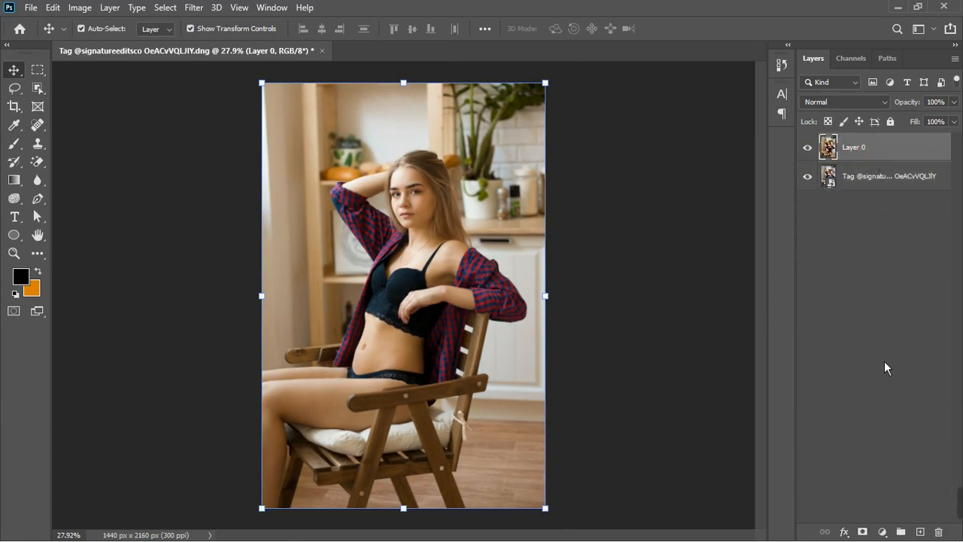
click(883, 531)
click(897, 358)
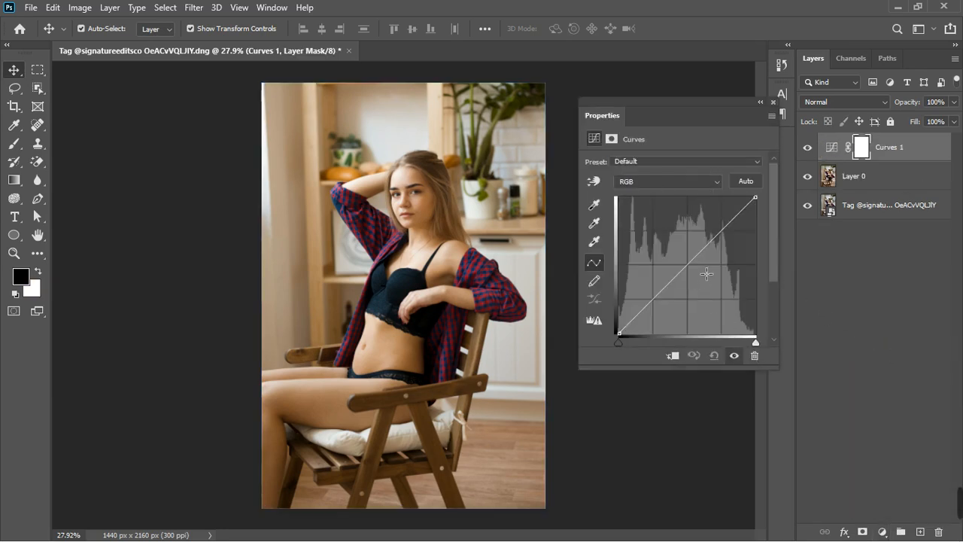
drag(693, 269, 693, 278)
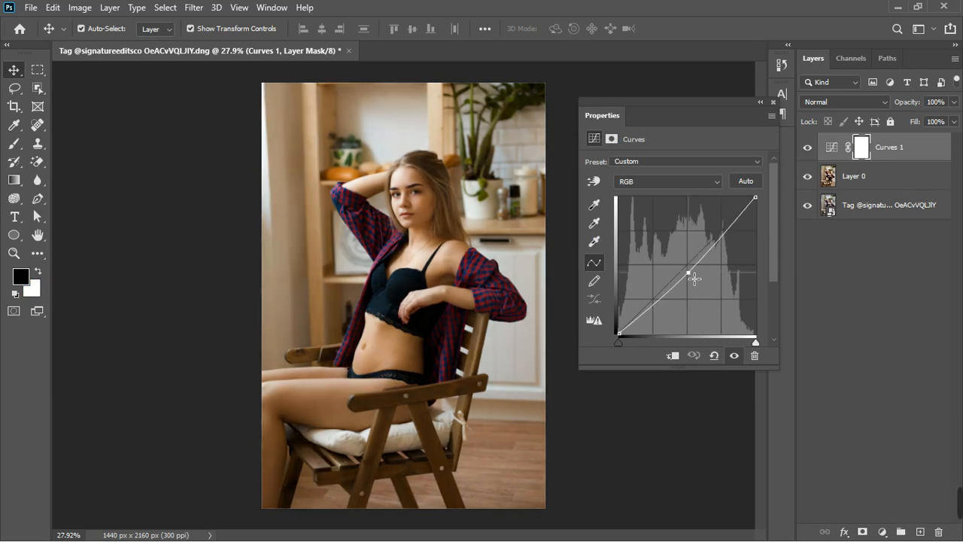
click(781, 113)
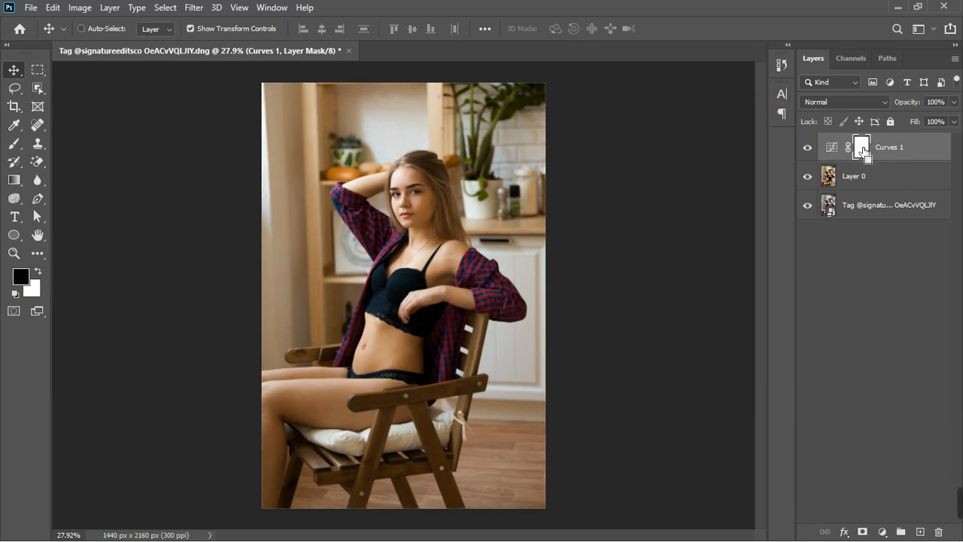
Invert the Curves layer mask to black and pick the Brush tool at size 300.
key(ctrl+i)
click(17, 163)
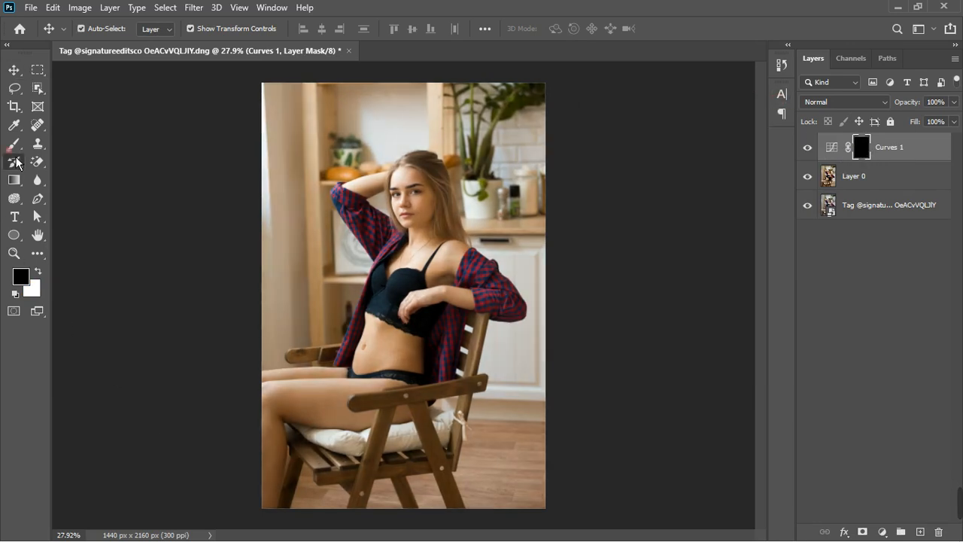
click(14, 143)
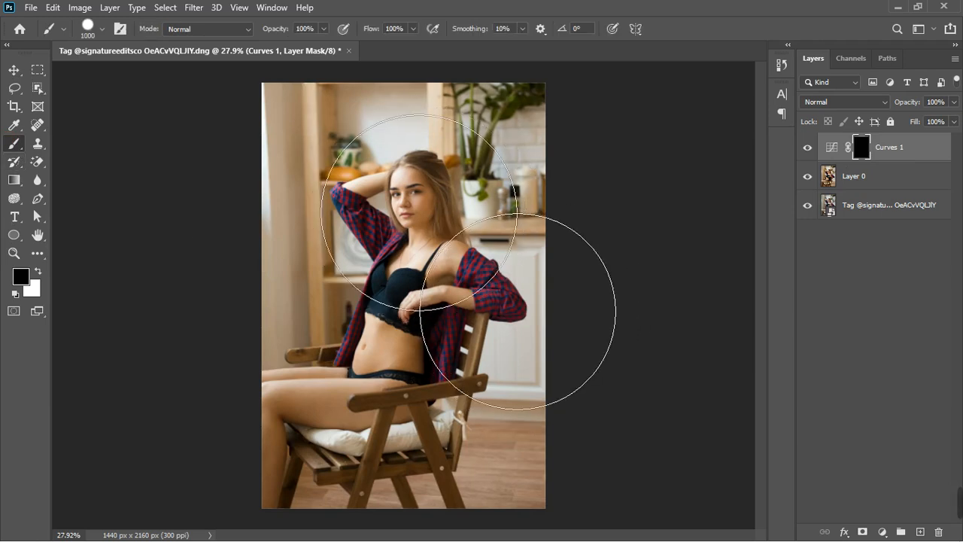
key(bracketleft)
key(bracketleft)
key(bracketleft)
key(bracketleft)
key(bracketleft)
key(bracketleft)
key(bracketleft)
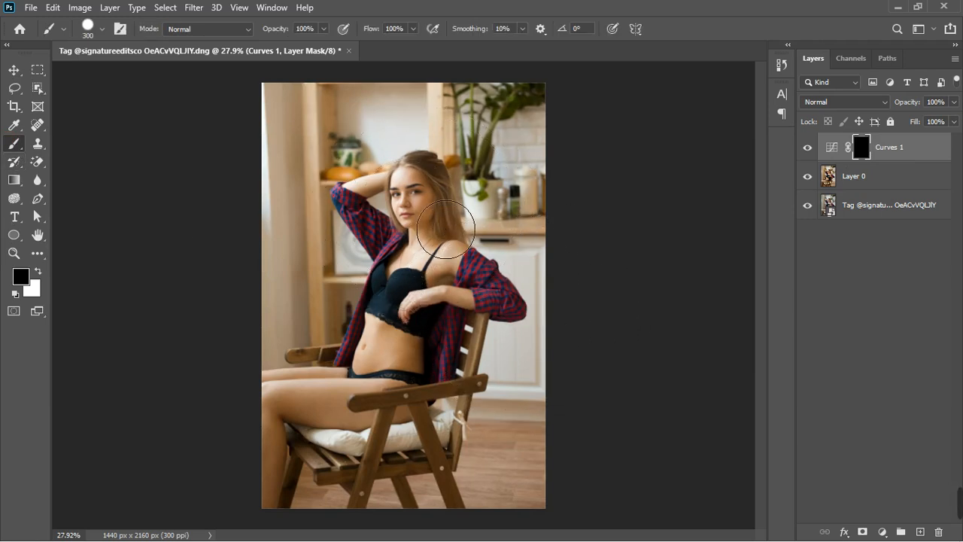
Make white the foreground colour and return from the Crop tool to the Brush tool.
key(x)
key(c)
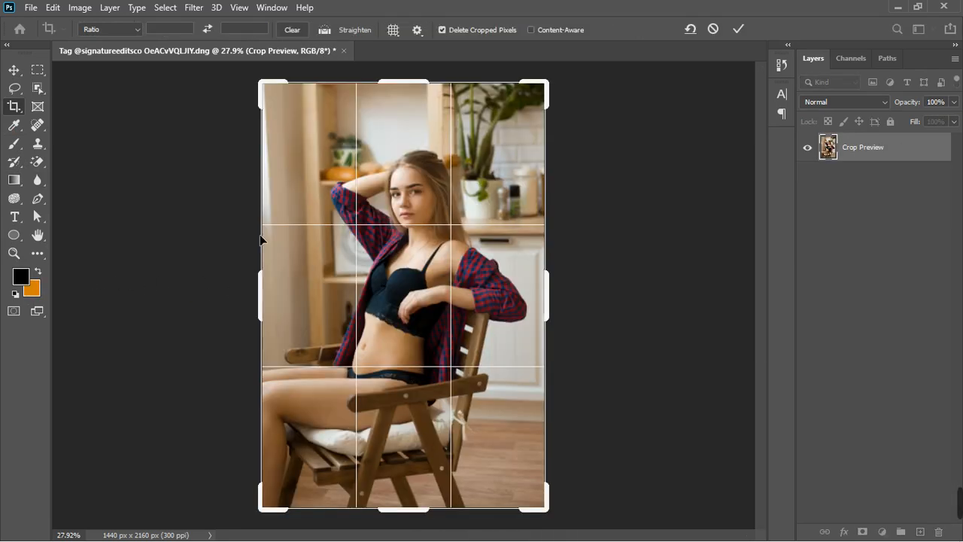
click(18, 148)
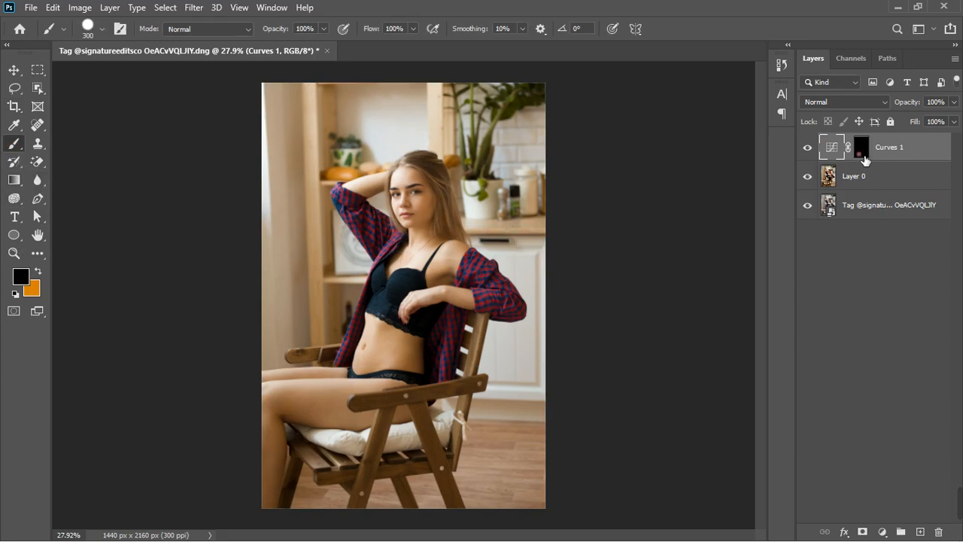
Select the Curves layer mask and invert it back to white.
click(865, 158)
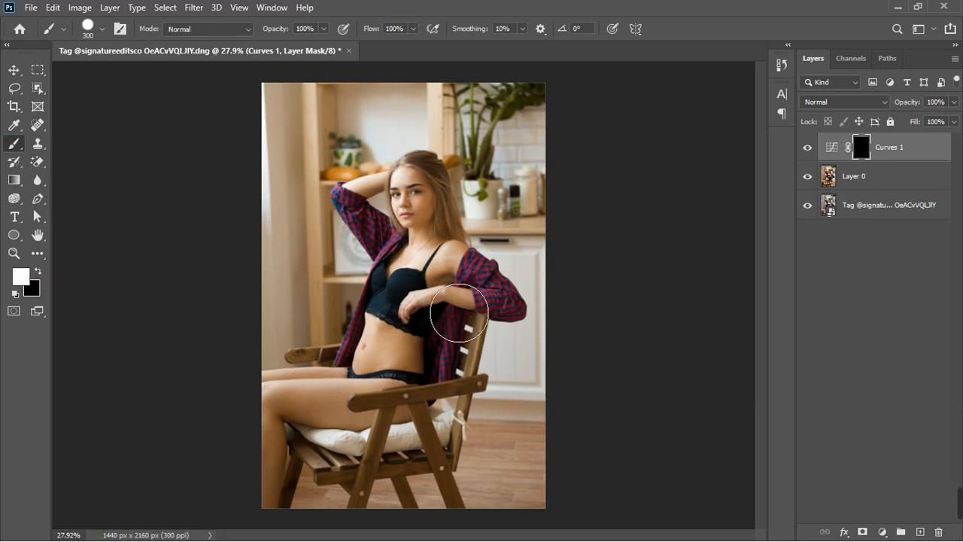
key(ctrl+i)
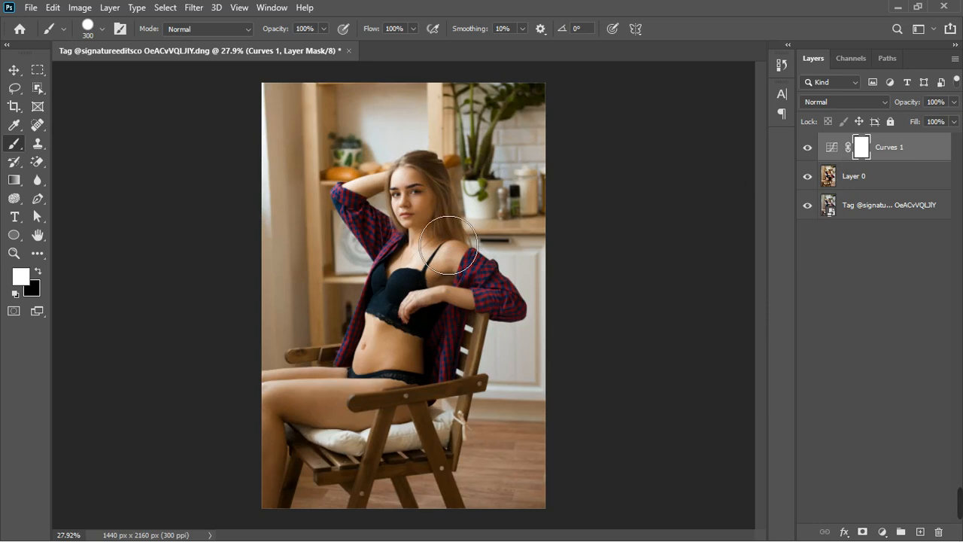
Paint black on the Curves layer mask over the woman's body so the darkening affects only the background, then restore white.
key(x)
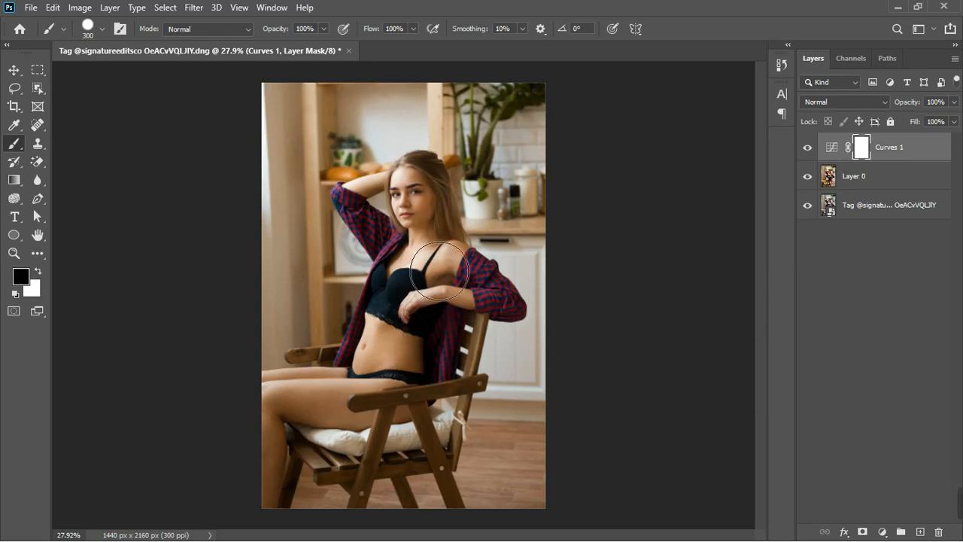
mouse_move(440, 270)
mouse_down()
mouse_move(446, 217)
mouse_move(446, 301)
mouse_move(412, 277)
mouse_move(387, 230)
mouse_move(410, 269)
mouse_move(410, 230)
mouse_move(416, 297)
mouse_move(401, 384)
mouse_move(357, 437)
mouse_move(260, 440)
mouse_move(342, 432)
mouse_move(368, 419)
mouse_move(355, 419)
mouse_move(433, 425)
mouse_move(446, 361)
mouse_move(485, 316)
mouse_move(447, 417)
mouse_move(482, 317)
mouse_move(498, 312)
mouse_move(509, 333)
mouse_move(527, 331)
mouse_move(475, 310)
mouse_up()
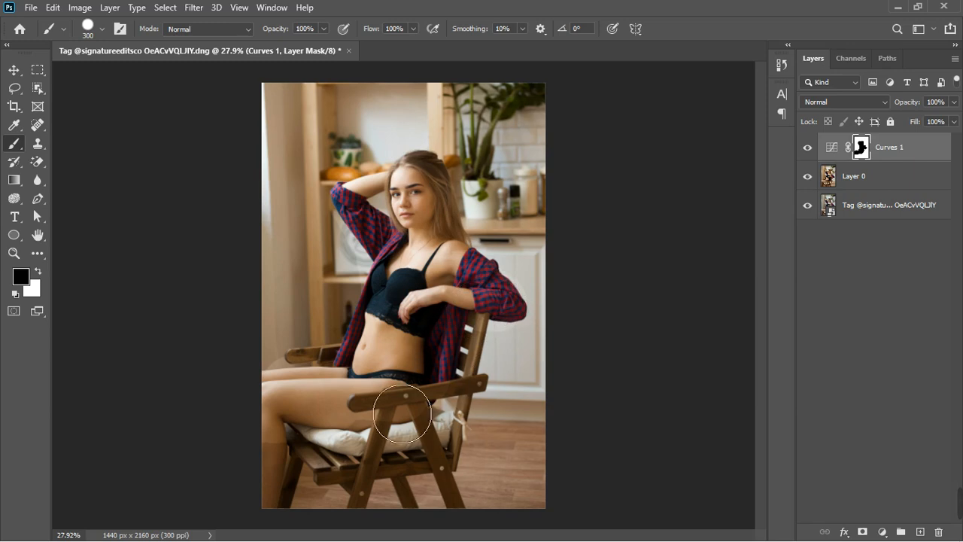
drag(294, 480, 273, 540)
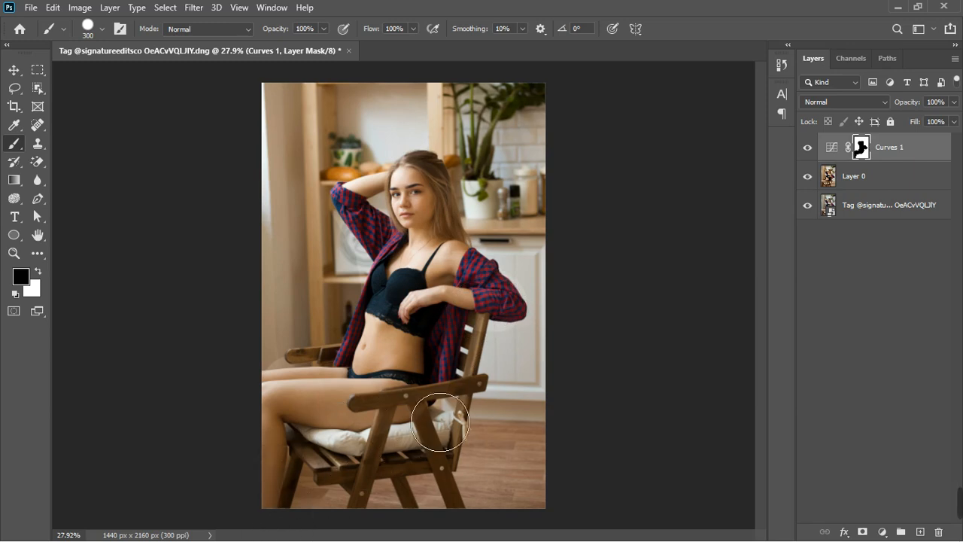
mouse_move(413, 465)
mouse_down()
mouse_move(469, 488)
mouse_move(471, 448)
mouse_move(411, 455)
mouse_up()
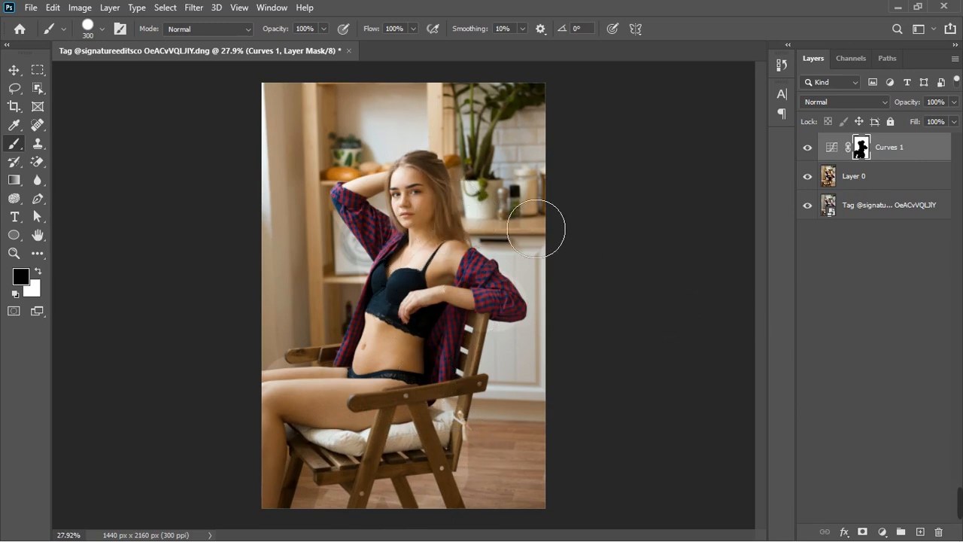
key(x)
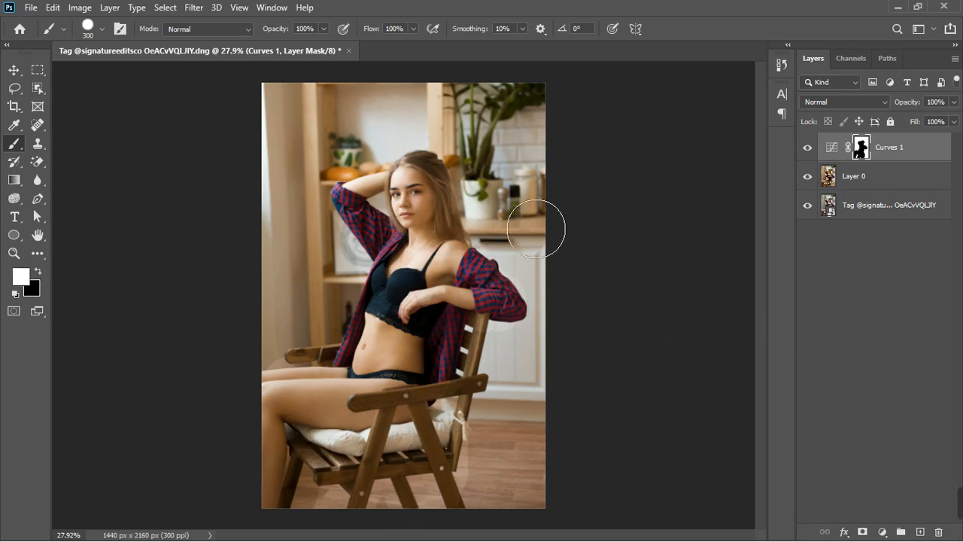
Open the Curves layer's blending options and split the Underlying Layer Blend If sliders to 199/225, adjusting the shadow slider too.
click(911, 143)
double_click(919, 146)
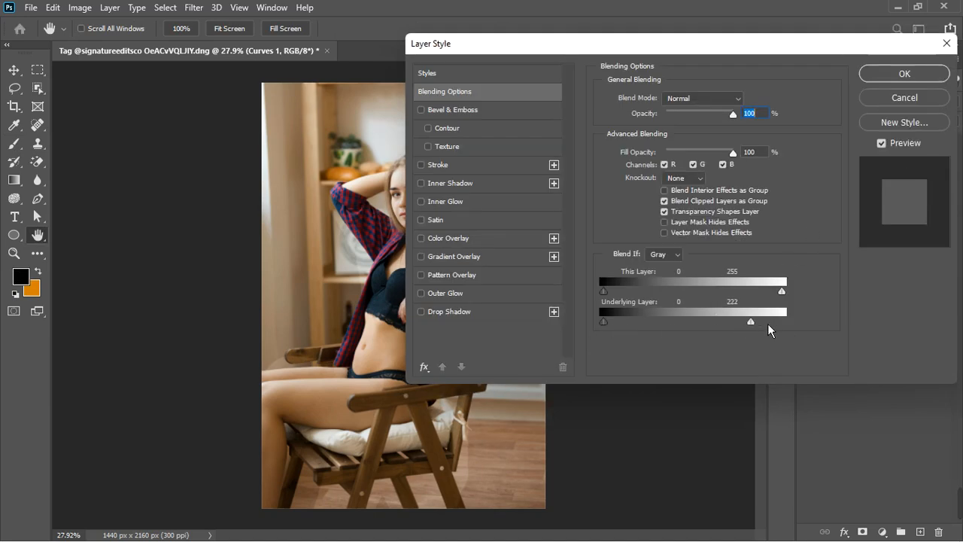
drag(768, 323, 767, 324)
drag(764, 326, 746, 329)
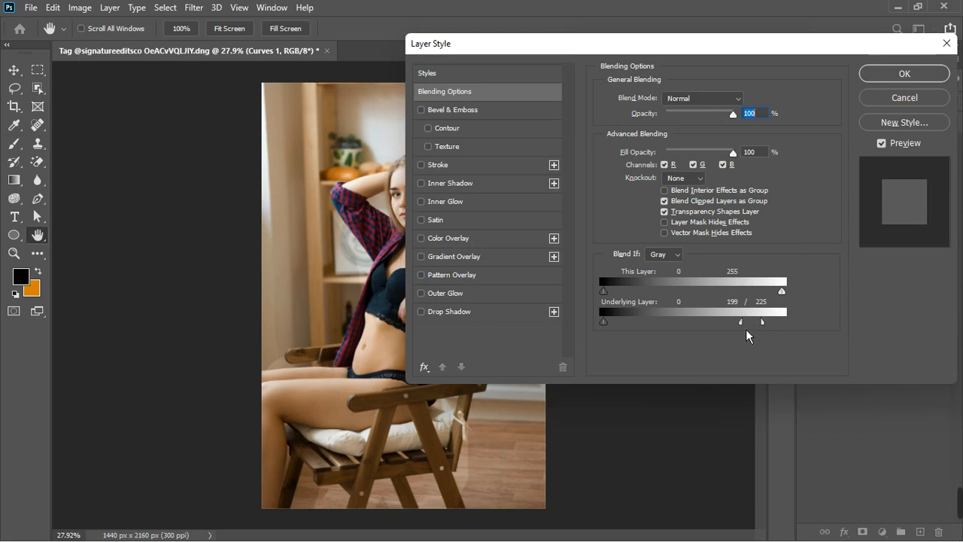
drag(612, 327, 644, 328)
click(919, 82)
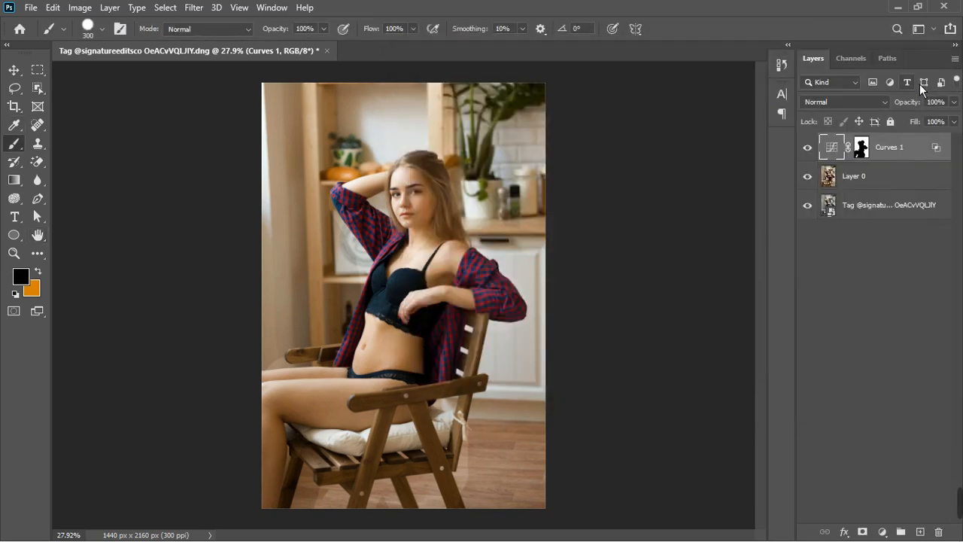
Set the Curves layer's opacity to 64%.
click(809, 149)
click(808, 148)
click(883, 105)
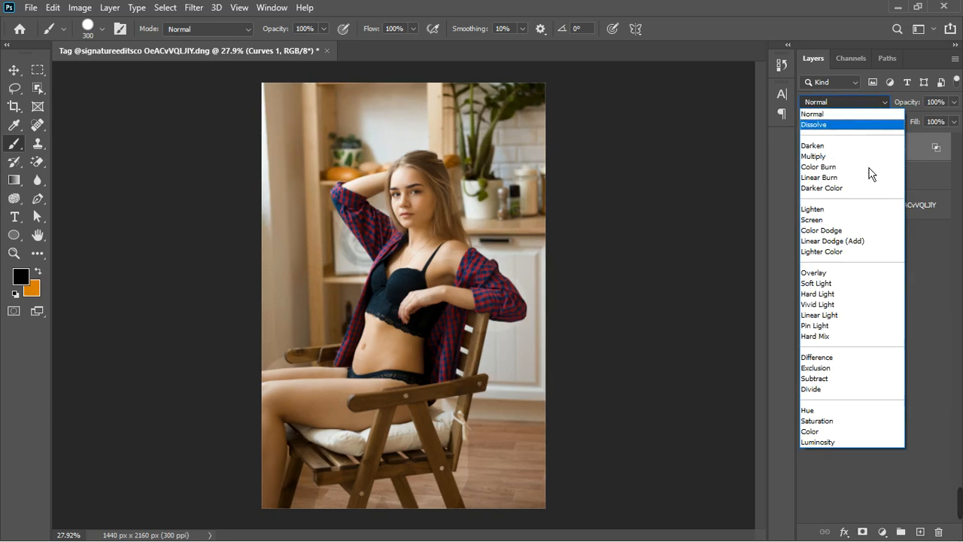
click(934, 167)
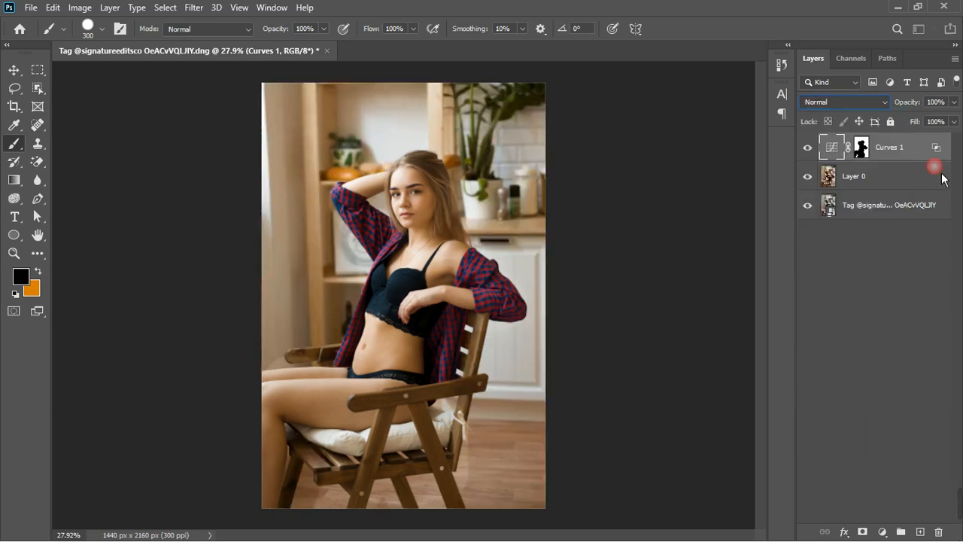
click(953, 101)
mouse_move(951, 119)
mouse_down()
mouse_move(954, 129)
mouse_move(938, 133)
mouse_up()
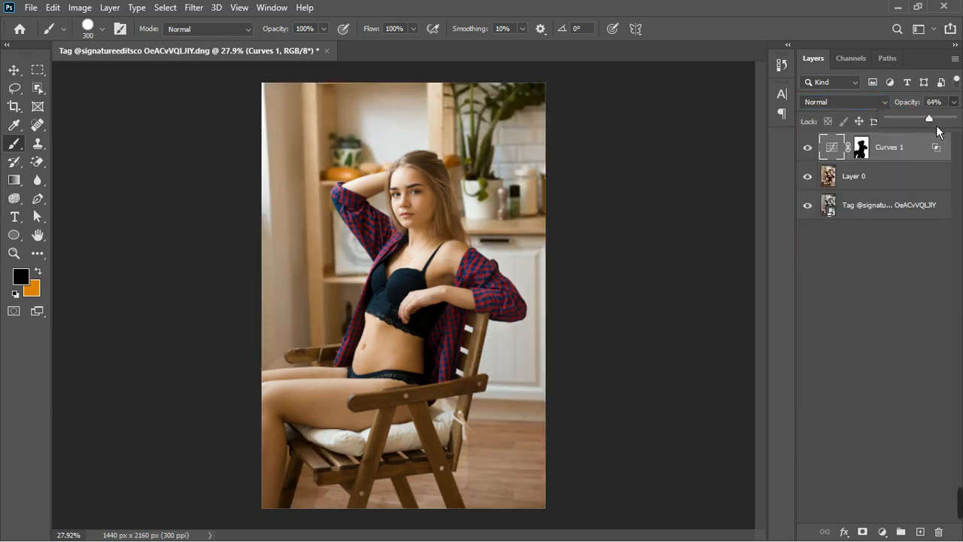
Toggle the Curves layer's visibility to compare before and after.
click(896, 230)
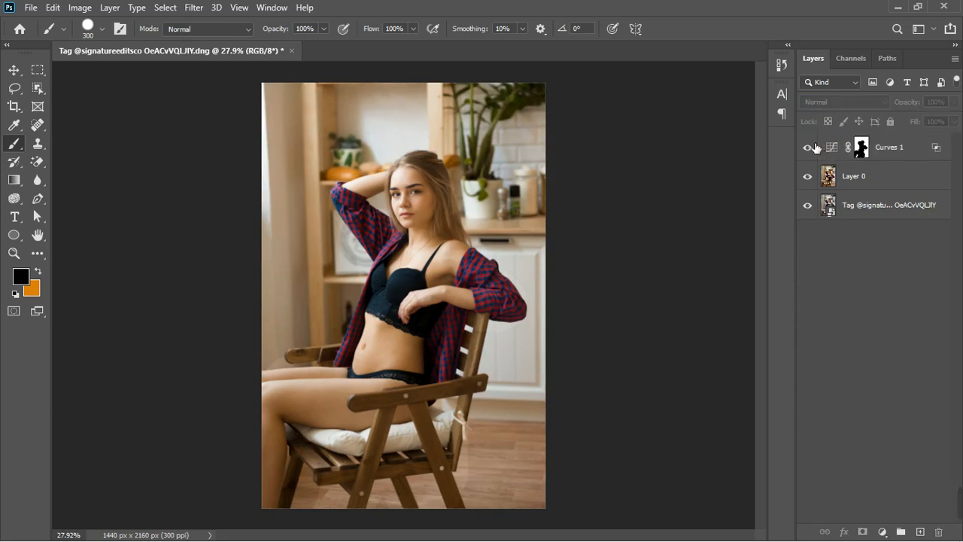
click(810, 147)
click(809, 146)
Merge the Curves layer with Layer 0 into a single layer.
click(892, 178)
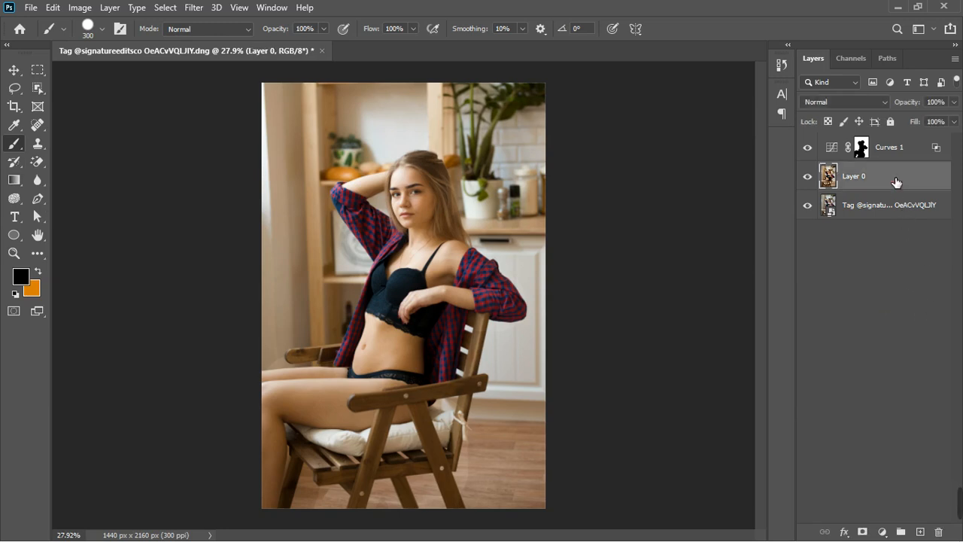
scroll(526, 296, down, 3)
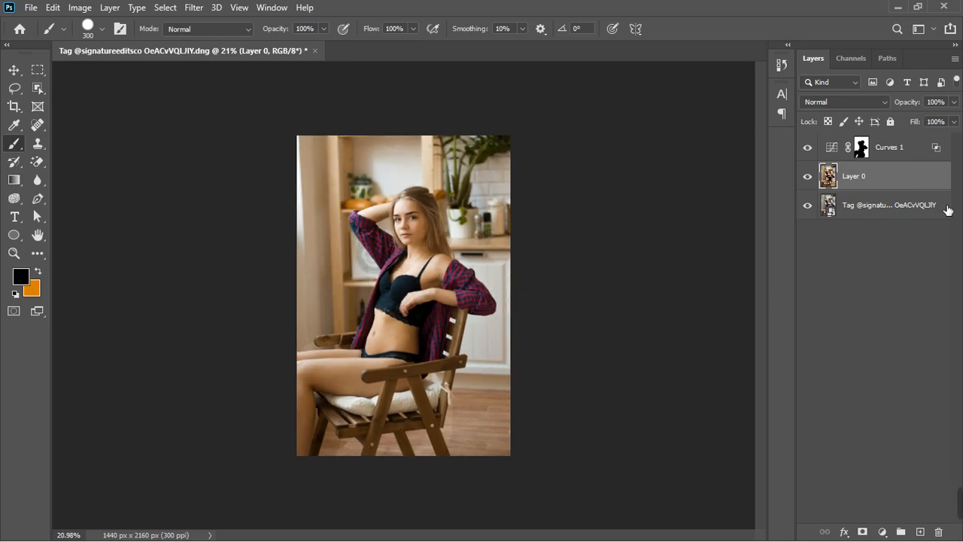
right_click(902, 156)
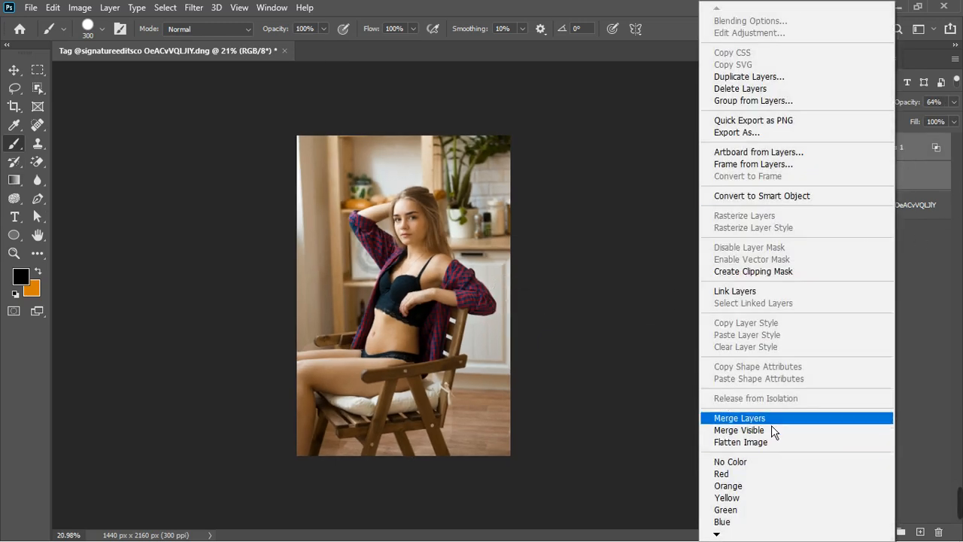
click(770, 416)
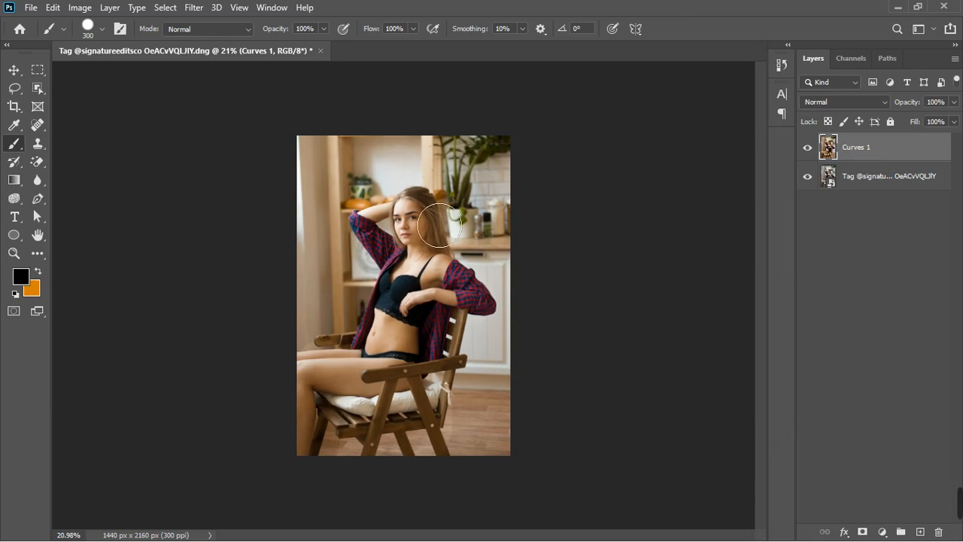
Zoom in on the face and toggle the merged layer's visibility to compare the result.
scroll(417, 214, up, 5)
scroll(401, 196, up, 2)
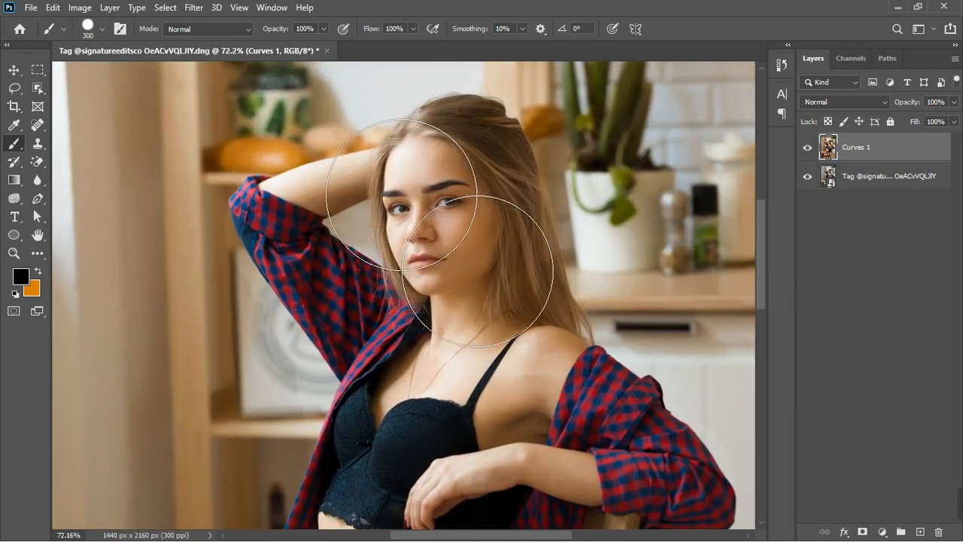
click(808, 147)
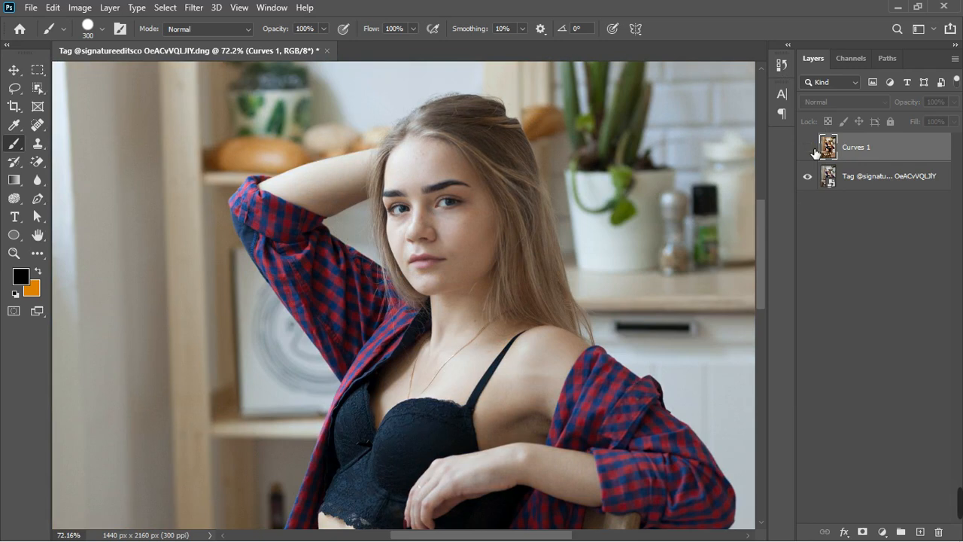
click(810, 149)
scroll(458, 223, down, 3)
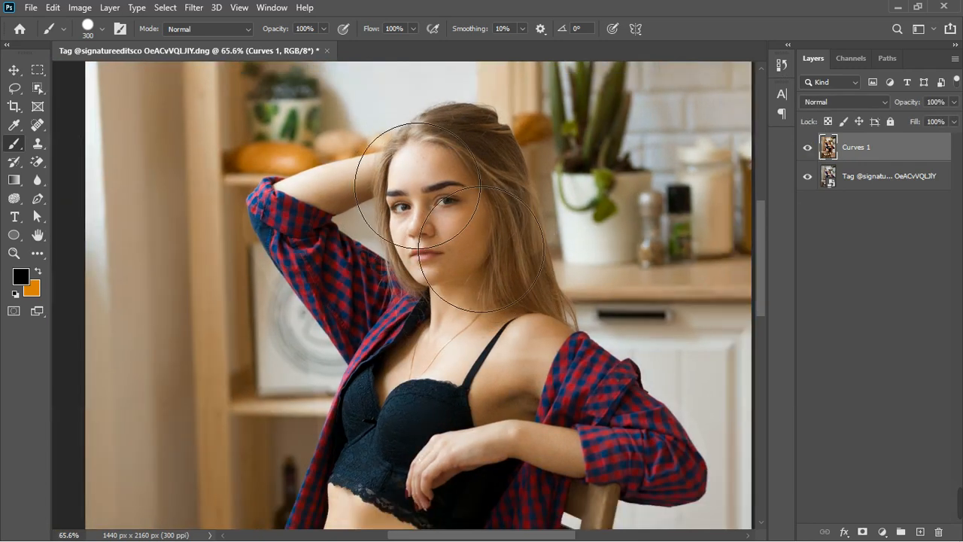
scroll(457, 223, down, 1)
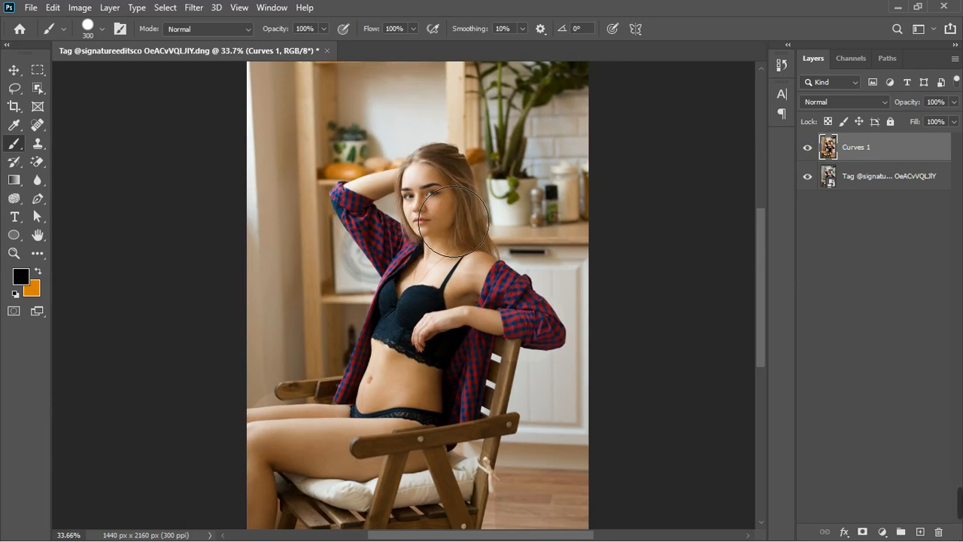
scroll(481, 233, down, 1)
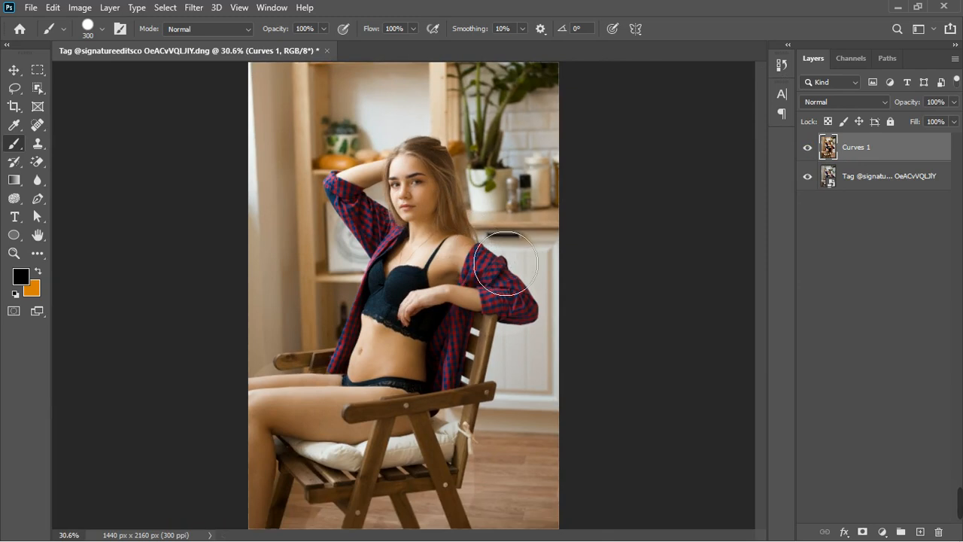
Add a Color Balance adjustment layer and set the midtones Magenta–Green to -2 and Yellow–Blue to -9.
click(882, 532)
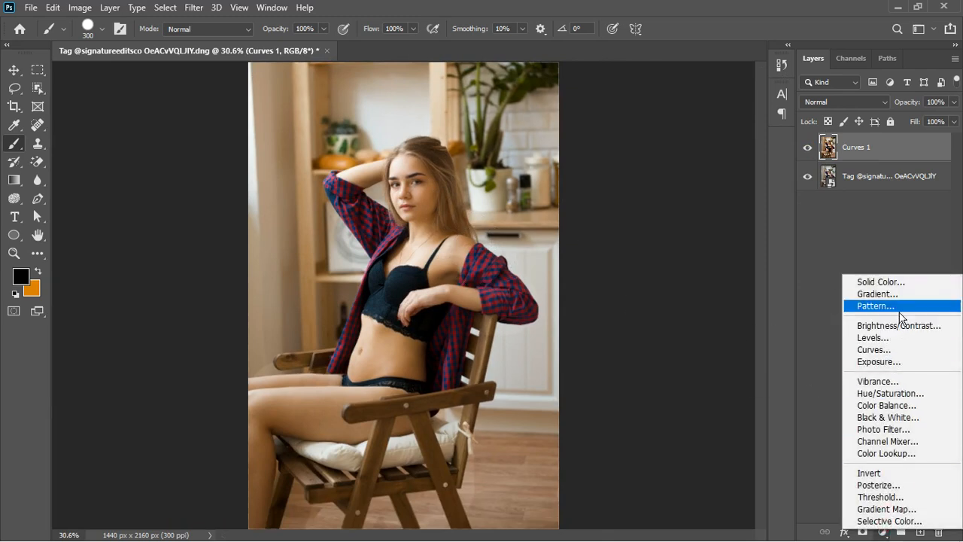
click(895, 405)
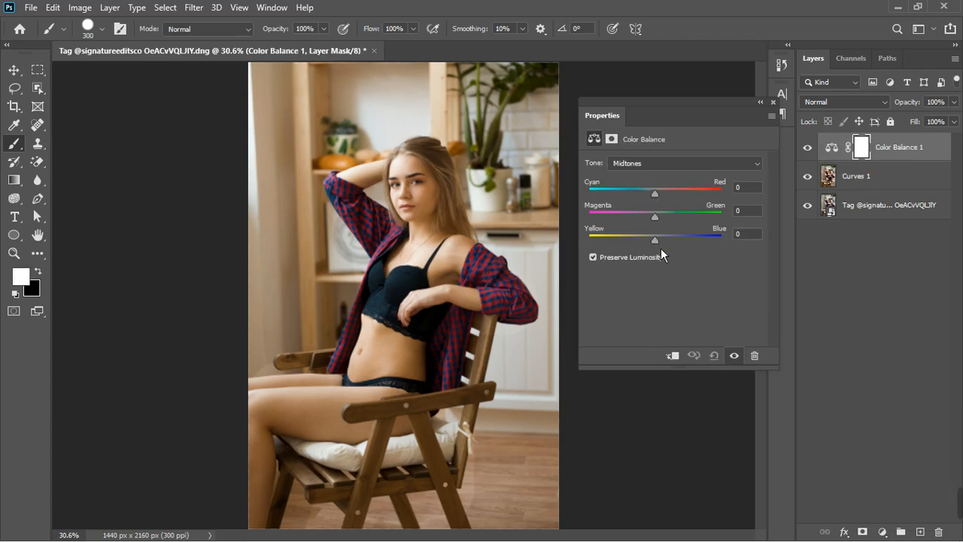
mouse_move(661, 201)
mouse_down()
mouse_move(651, 200)
mouse_move(665, 197)
mouse_up()
drag(660, 243, 660, 222)
Switch the Color Balance tone to Shadows and set Cyan–Red to -8, Magenta–Green to -5, Yellow–Blue to +10.
click(673, 169)
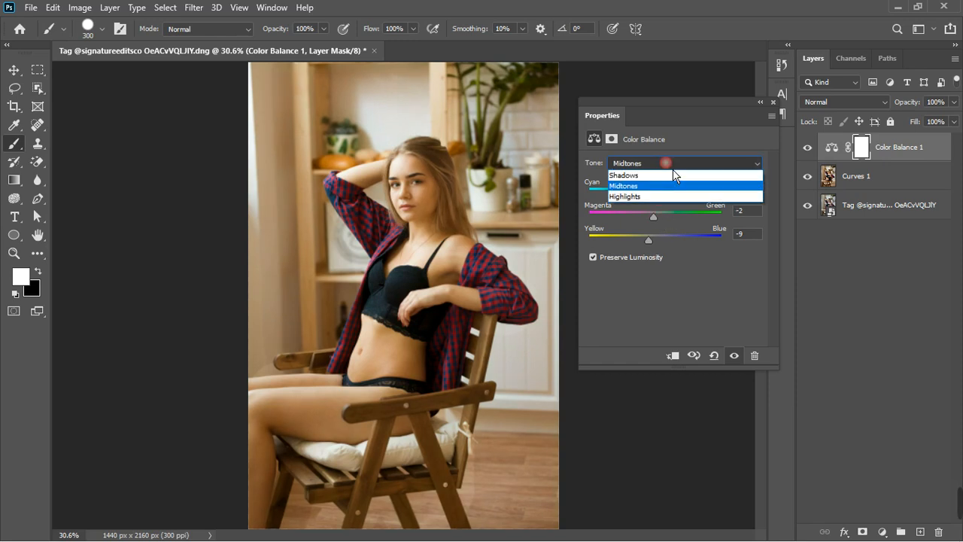
click(657, 171)
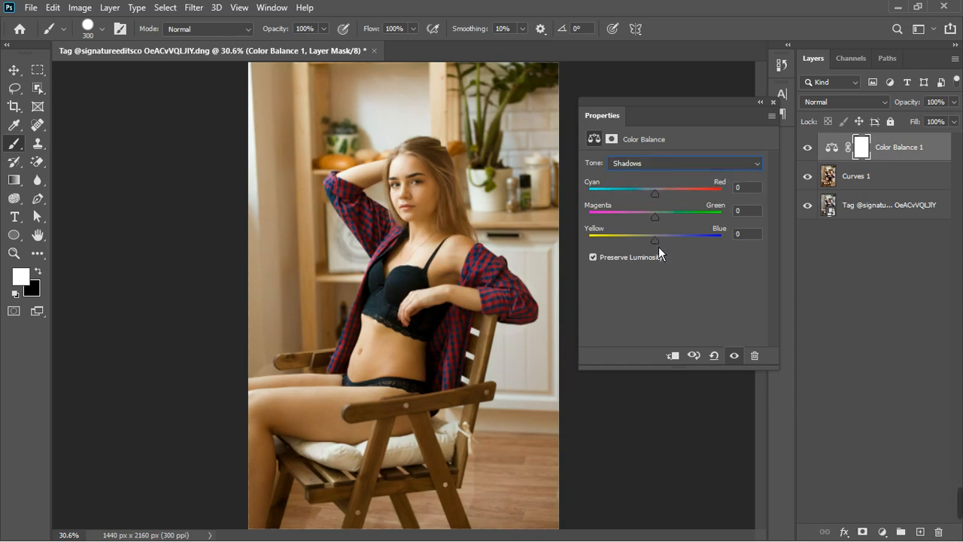
drag(659, 246, 668, 242)
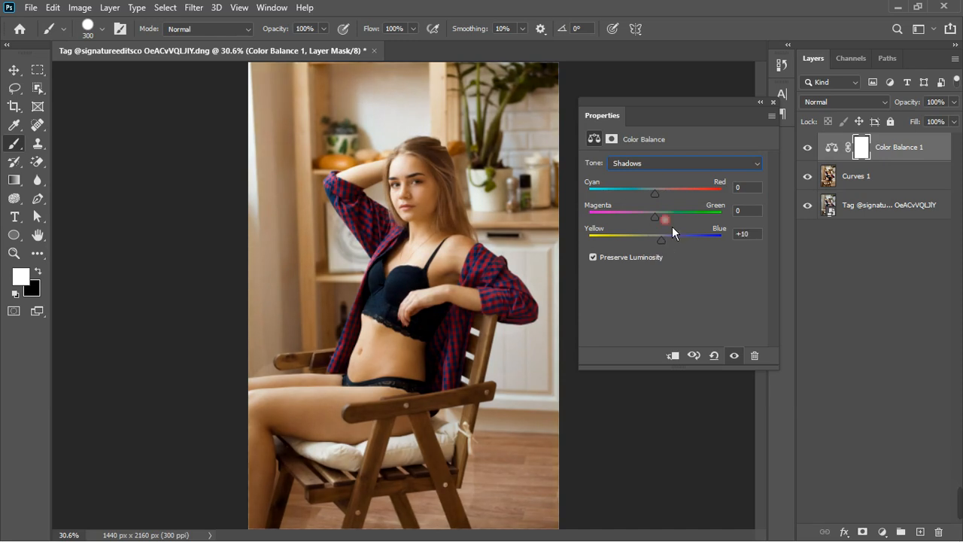
drag(661, 198, 661, 199)
drag(661, 226, 658, 222)
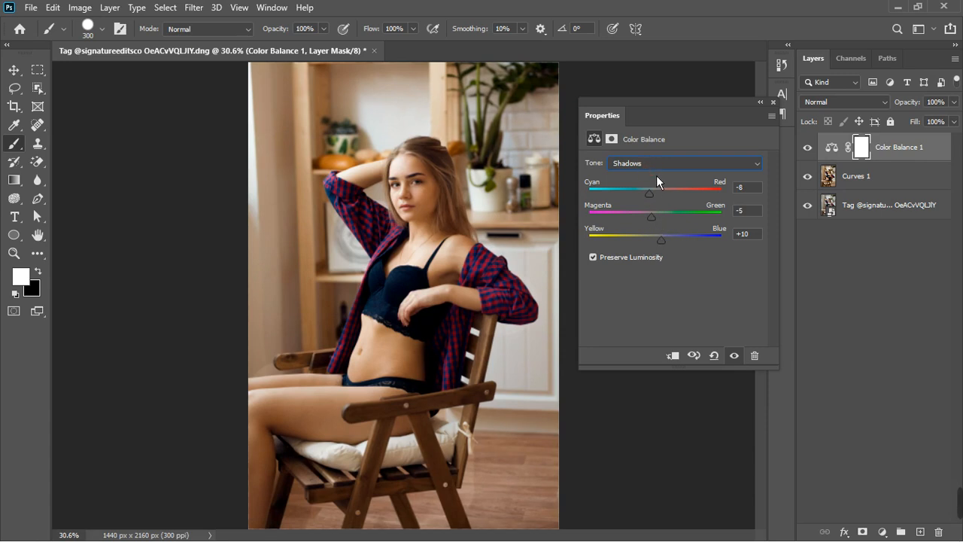
Switch the tone to Highlights, nudge its colour sliders, and close the Properties panel.
click(656, 164)
click(653, 201)
drag(660, 246, 664, 247)
drag(664, 199, 662, 219)
click(779, 110)
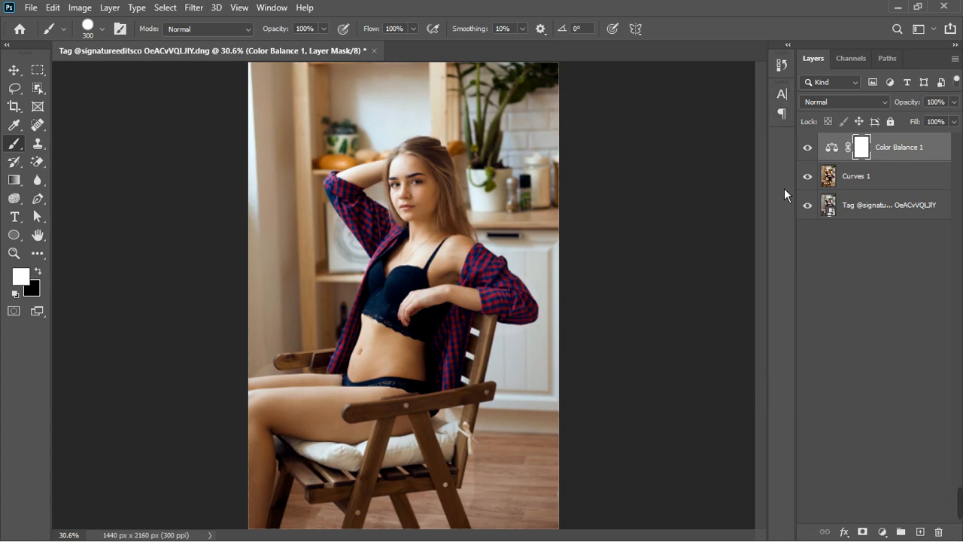
Group the Color Balance and merged Curves layers together.
click(808, 148)
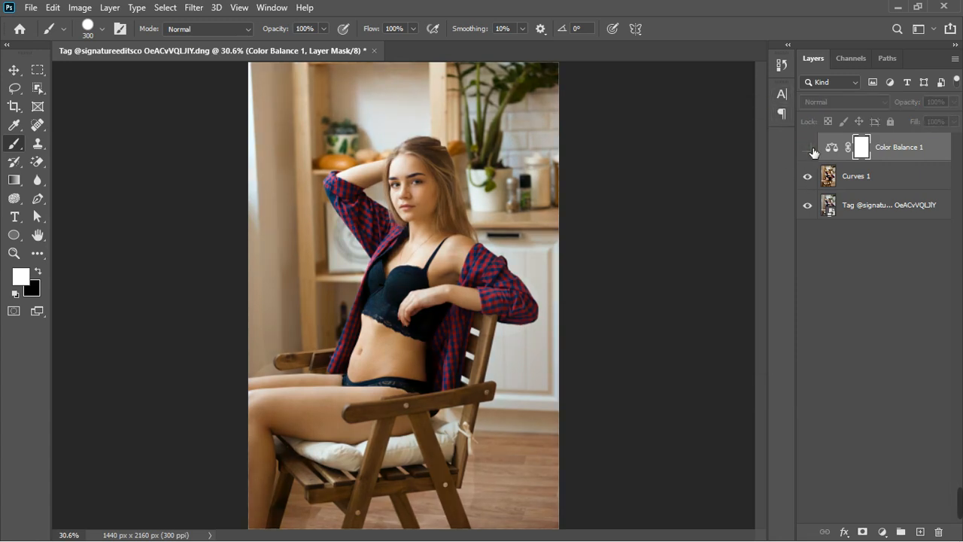
click(808, 148)
scroll(561, 264, down, 3)
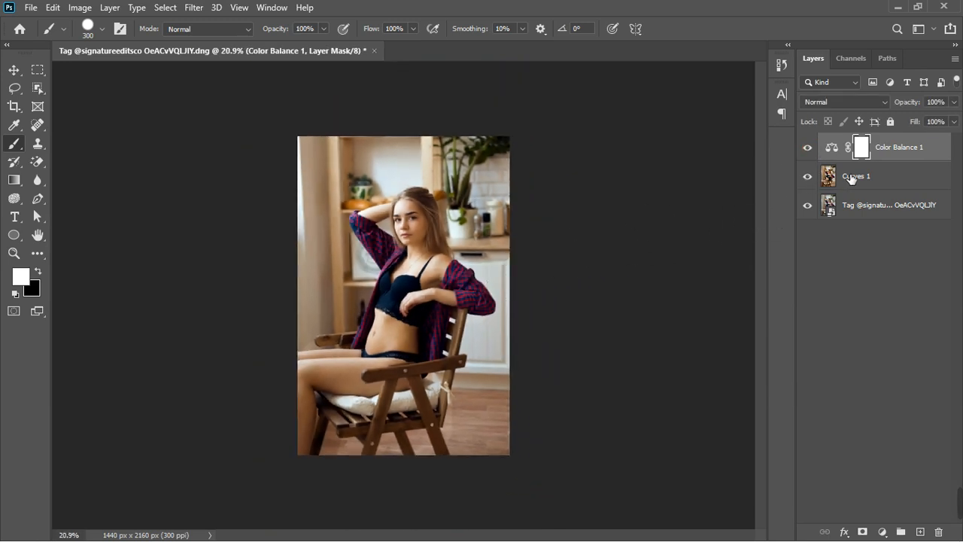
shift+click(892, 185)
click(901, 532)
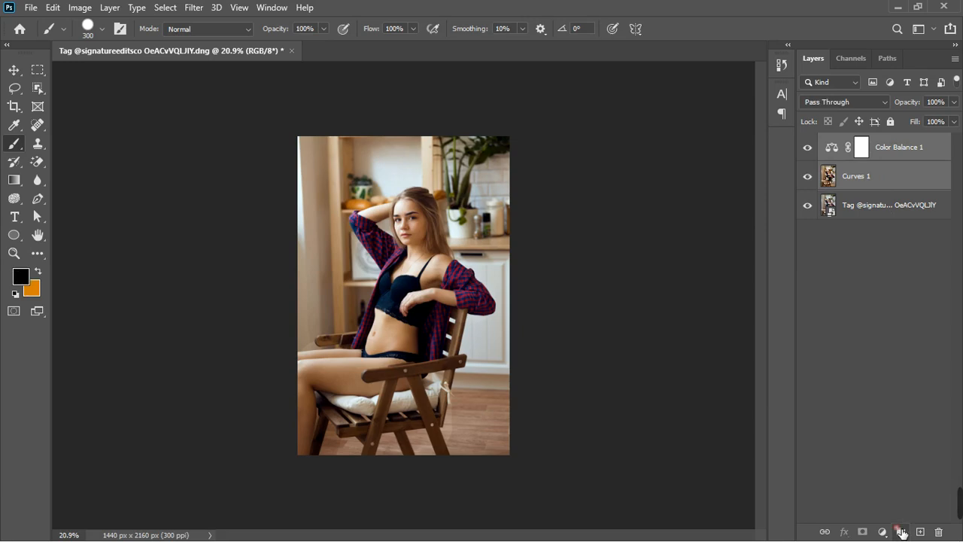
Expand the group and toggle the group's and Color Balance layer's visibility to compare the effect.
click(807, 141)
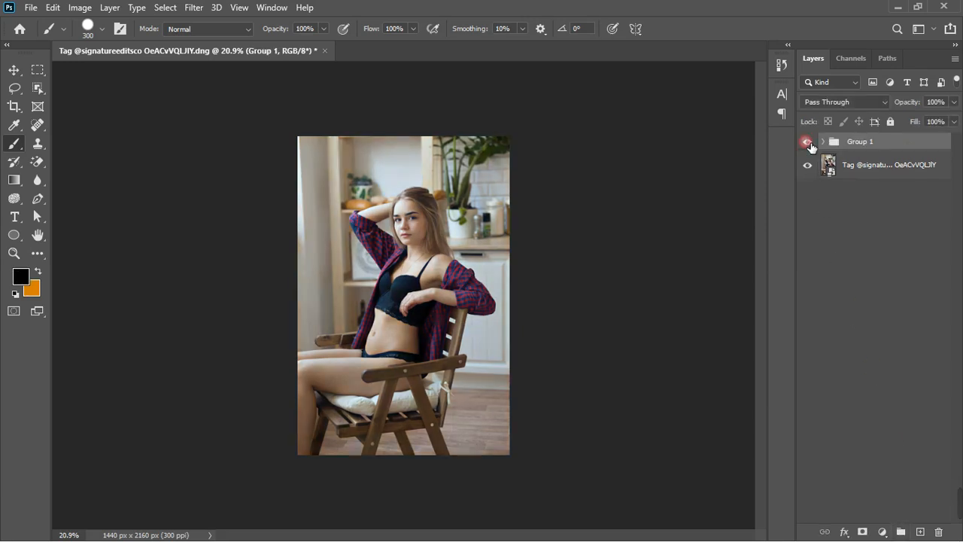
scroll(498, 218, up, 1)
scroll(498, 218, up, 1)
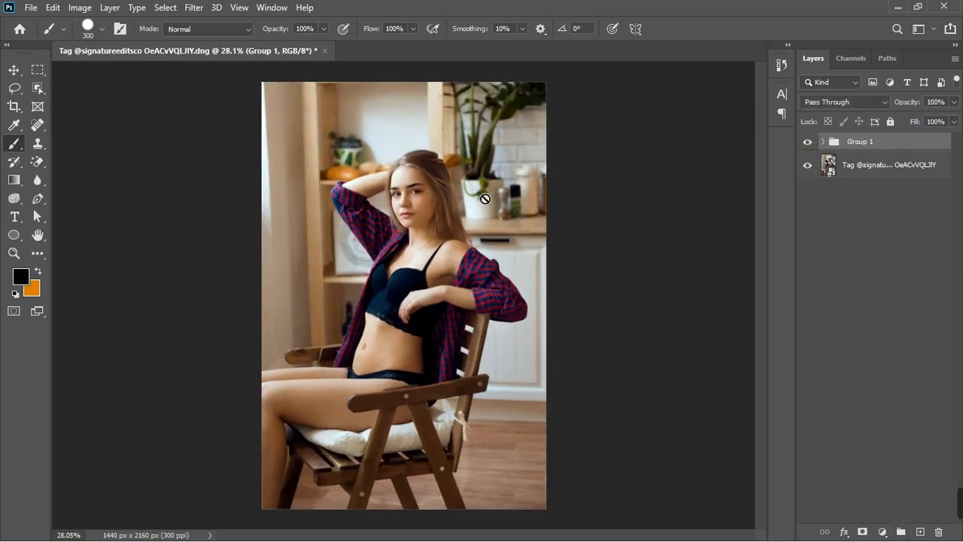
click(825, 140)
click(807, 164)
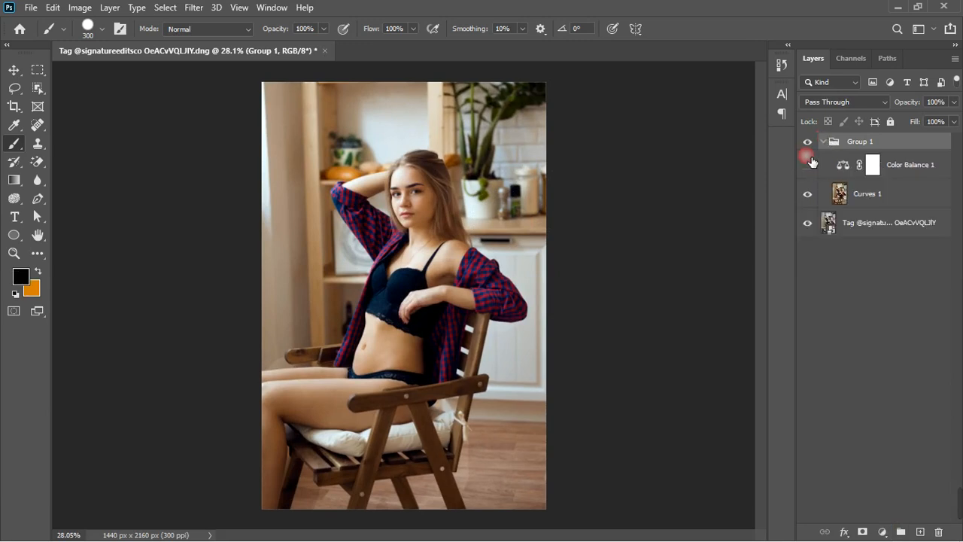
click(807, 142)
click(807, 142)
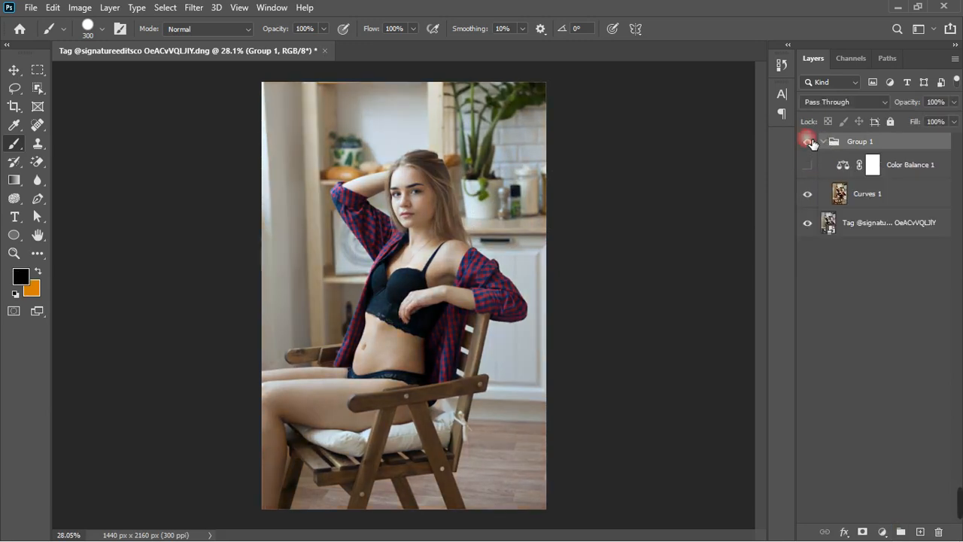
click(812, 174)
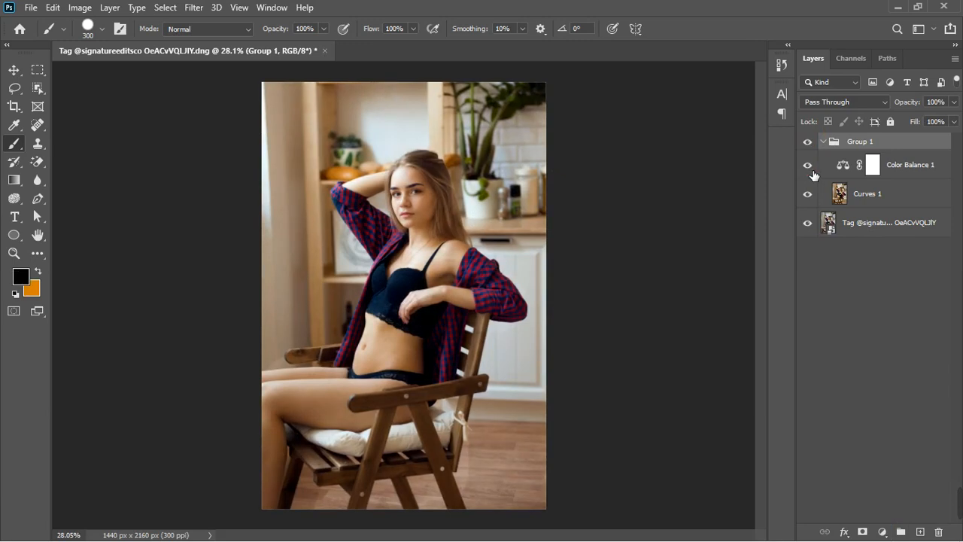
Set the Color Balance layer's opacity to 74%.
click(918, 168)
click(953, 101)
mouse_move(956, 118)
mouse_down()
mouse_move(937, 128)
mouse_move(945, 130)
mouse_up()
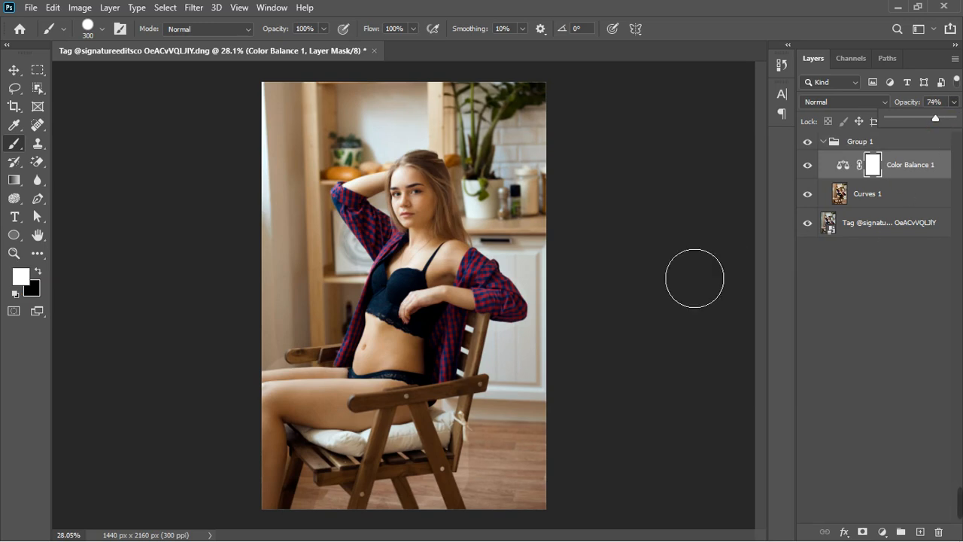
Zoom in and toggle the group's visibility to compare the adjusted portrait with the original.
scroll(398, 305, up, 3)
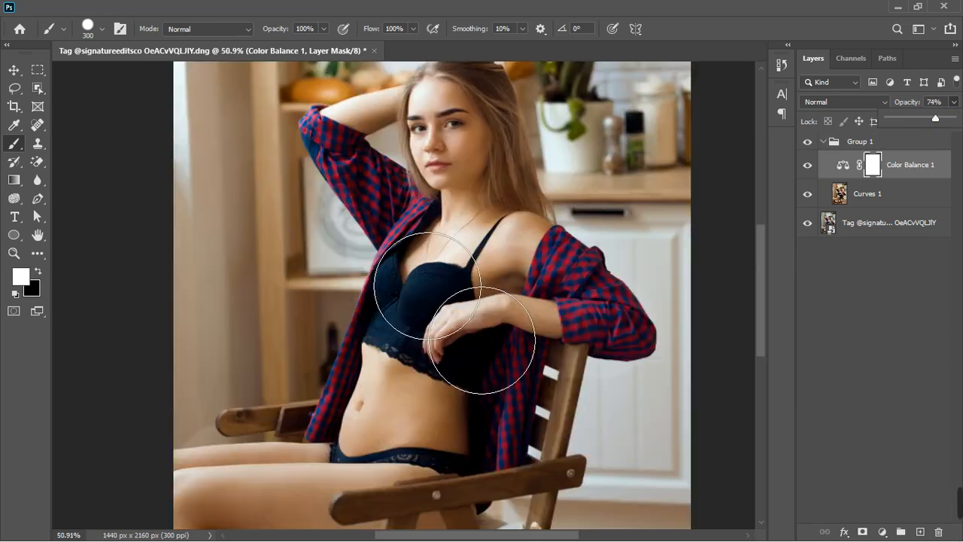
click(807, 143)
click(807, 143)
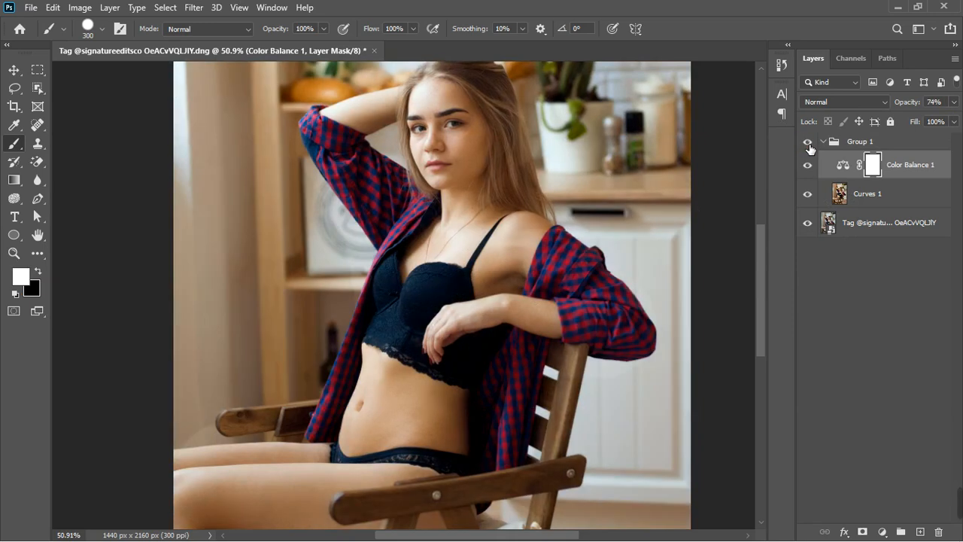
click(807, 143)
click(807, 143)
scroll(504, 286, down, 5)
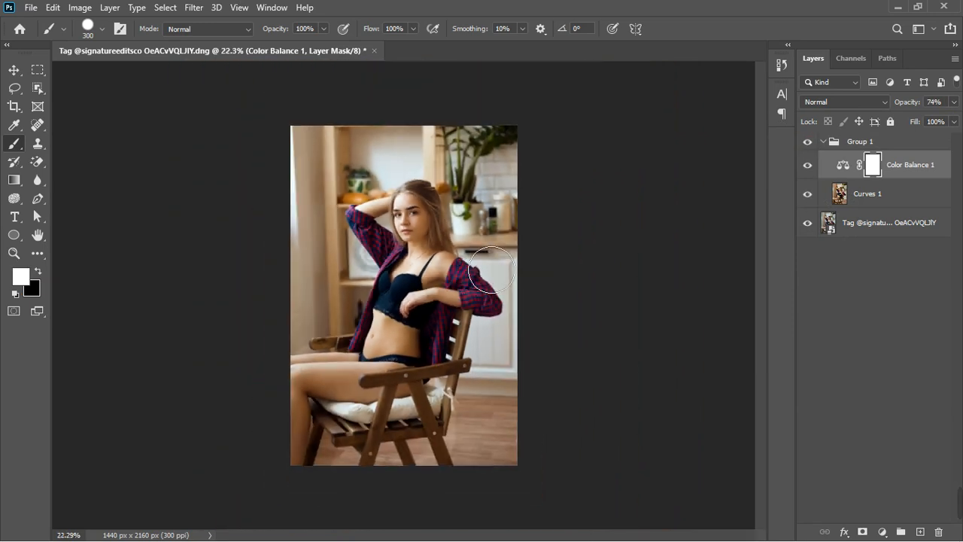